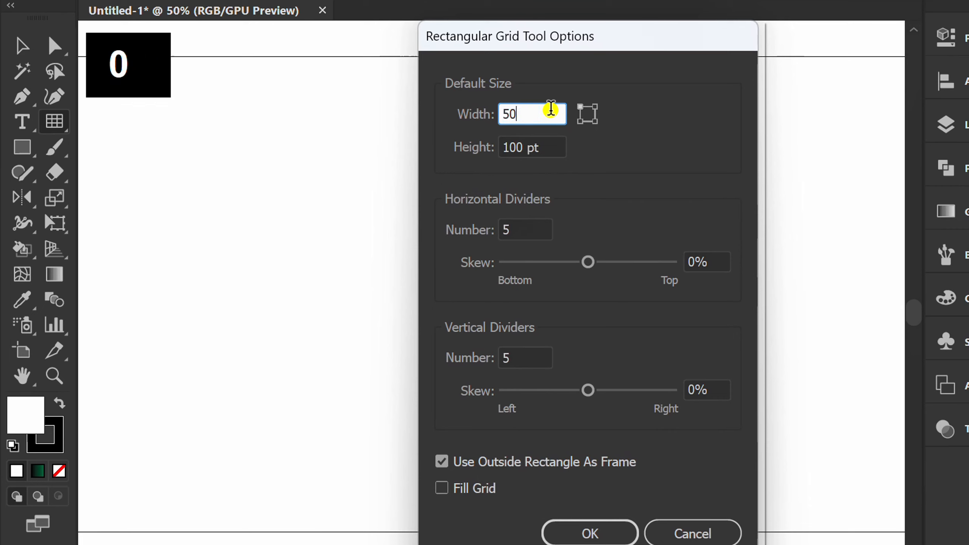
Create a 500 pt by 500 pt rectangular grid with 25 horizontal and 25 vertical dividers
key("Tab")
type("500")
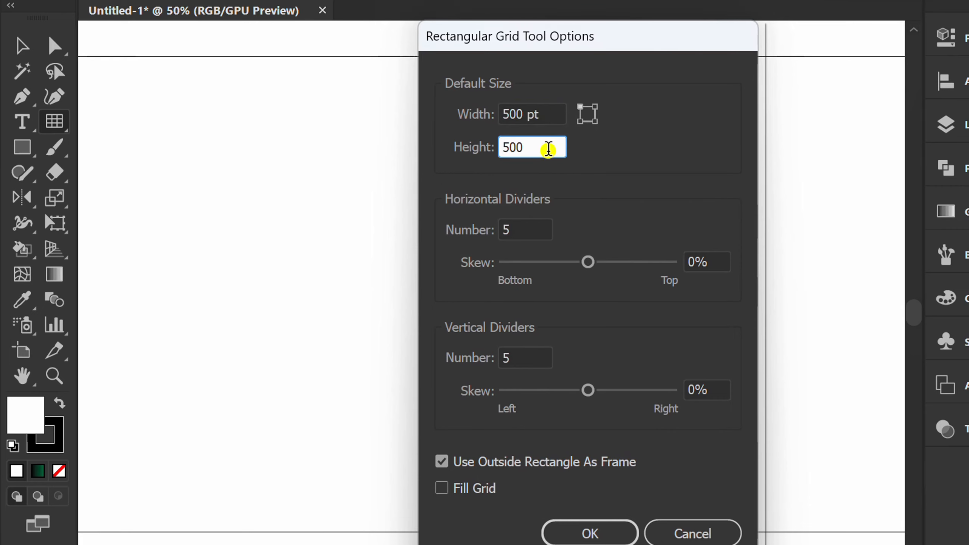
left_click_drag(525, 224, 462, 225)
type("25")
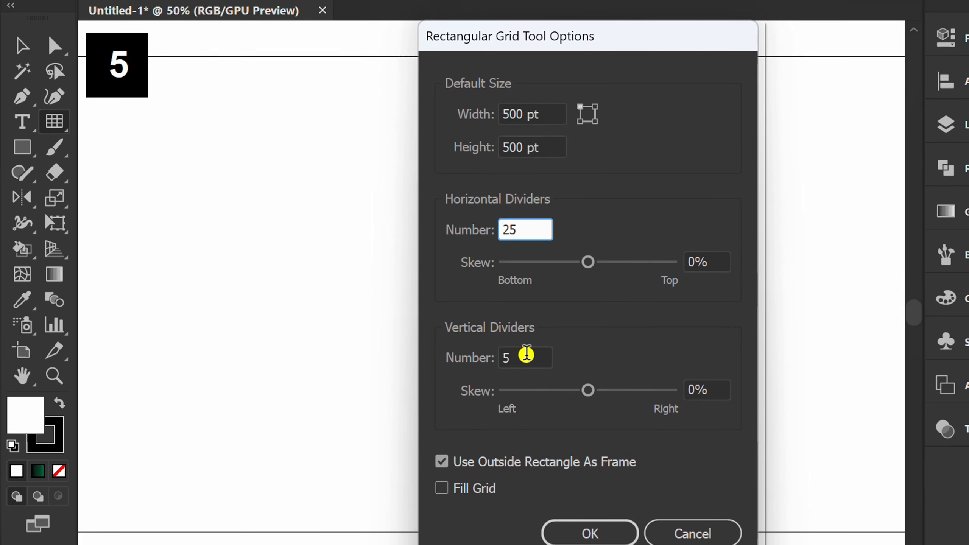
left_click_drag(528, 357, 490, 360)
type("25")
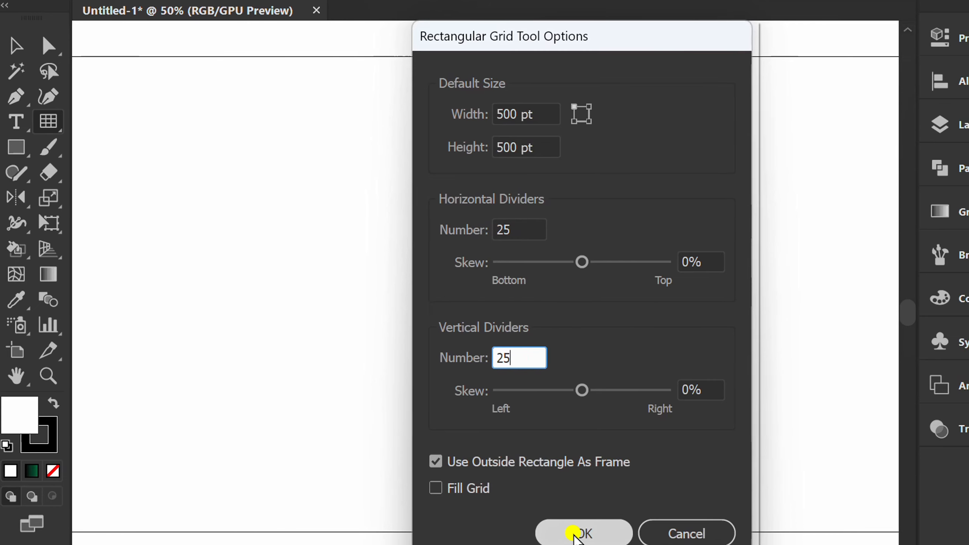
left_click(583, 533)
Centre the grid horizontally and vertically on the artboard
left_click(893, 81)
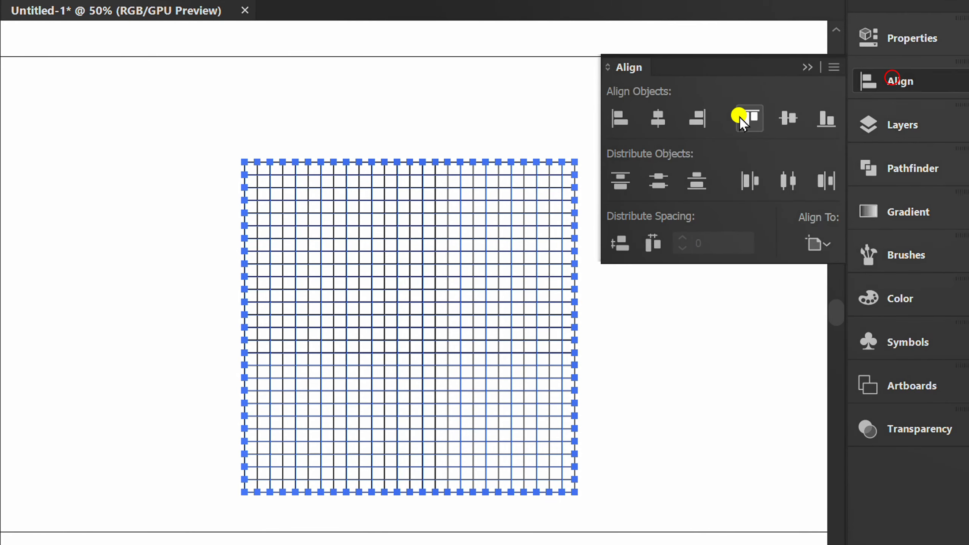
left_click(658, 119)
left_click(788, 115)
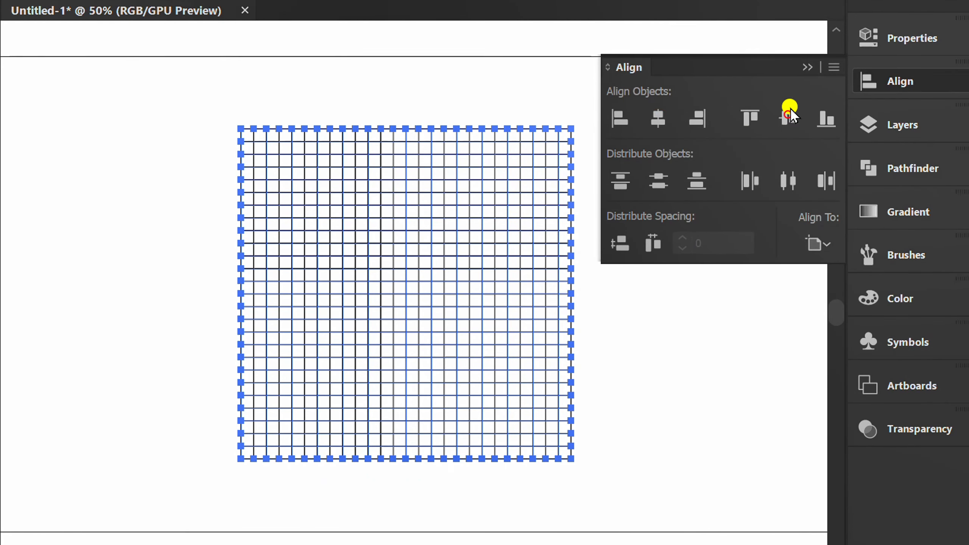
left_click(807, 67)
Set the grid's stroke to none
left_click(917, 37)
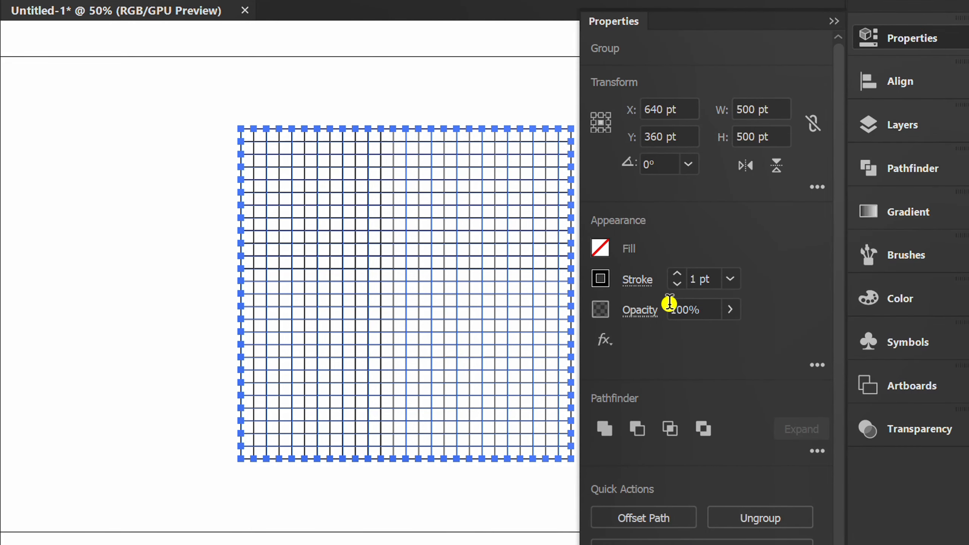
left_click(600, 280)
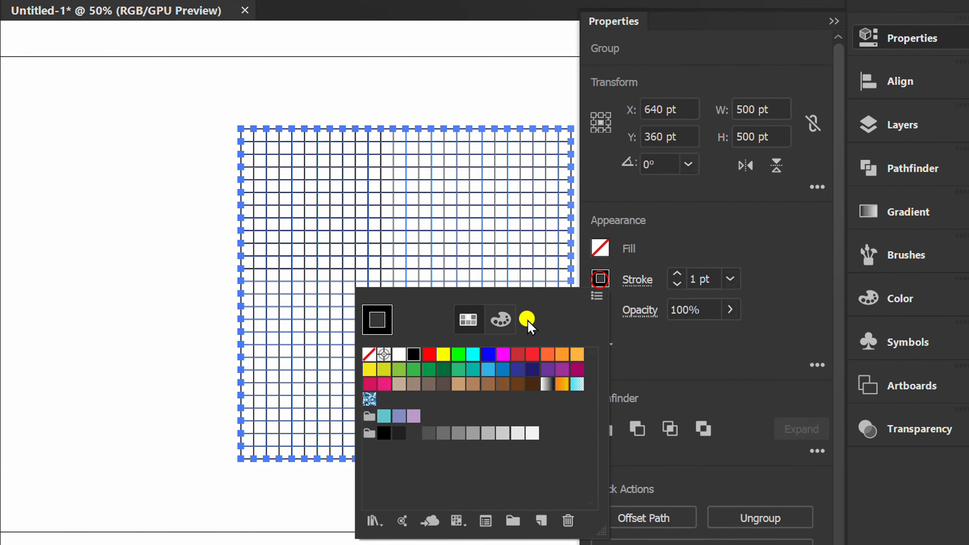
left_click(367, 355)
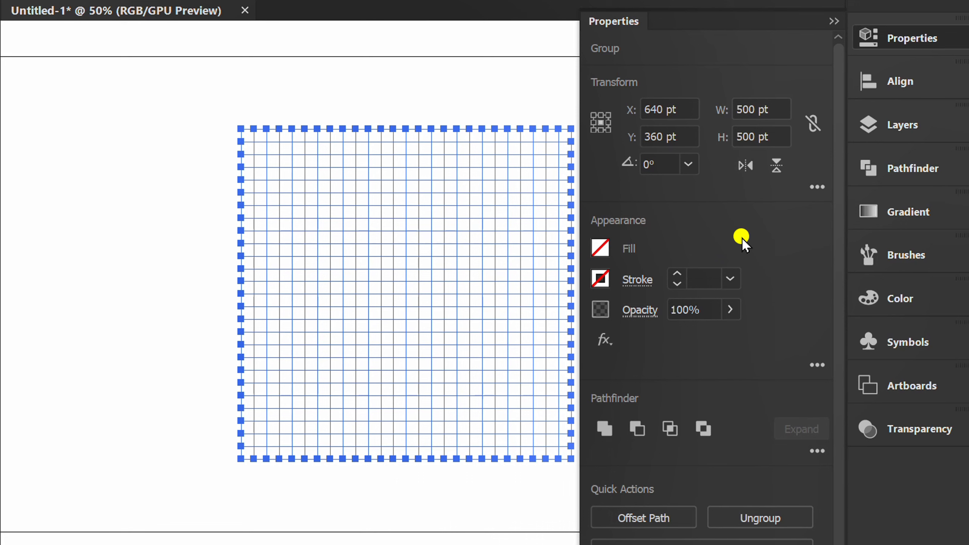
Activate the Live Paint Bucket with a black fill for colouring the grid cells
key("k")
left_click(602, 248)
left_click(415, 325)
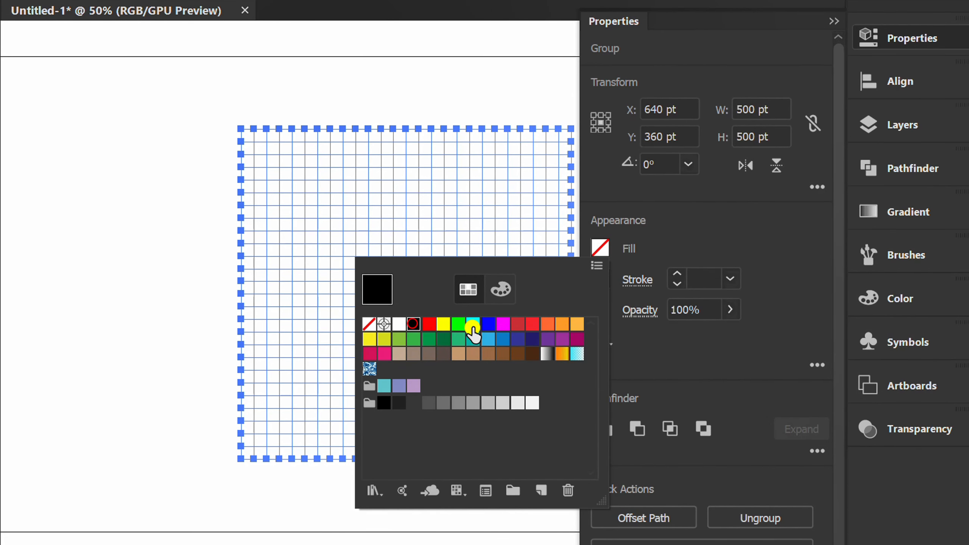
left_click(726, 233)
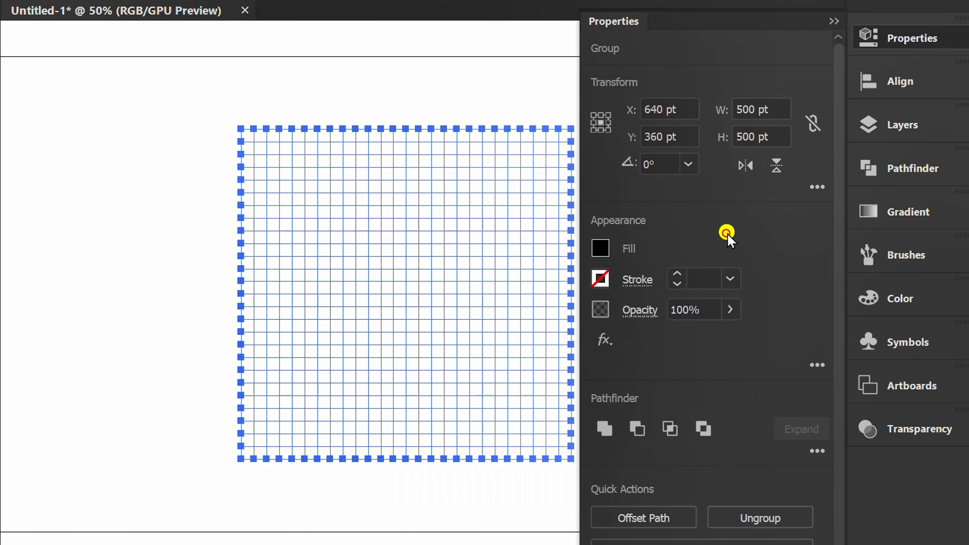
left_click(836, 21)
Paint four alternating cells black up from the grid's lower edge, plus three staggered cells in the adjacent column to the left
scroll(441, 478, "up", 3, "alt")
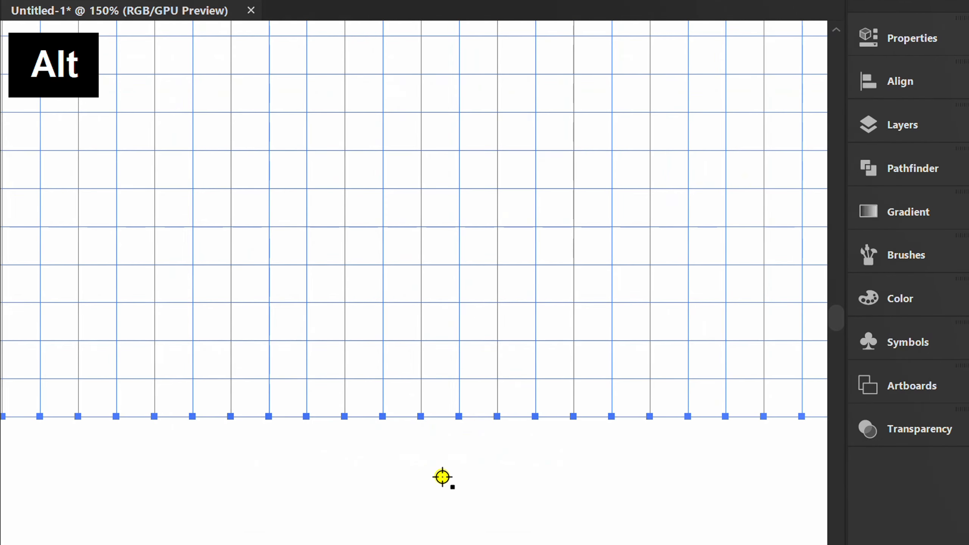
left_click(363, 403)
left_click(372, 321)
left_click(374, 251)
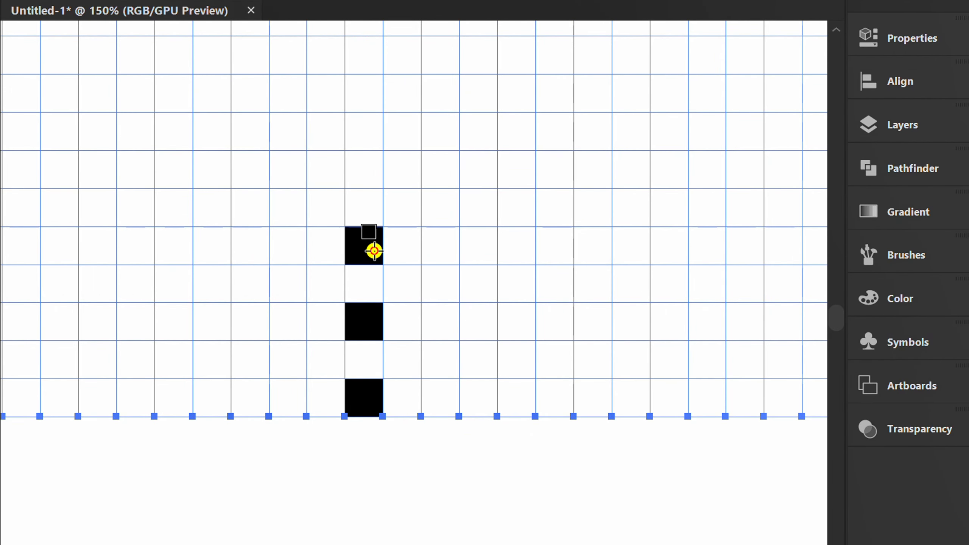
left_click(365, 174)
left_click(325, 209)
left_click(325, 284)
left_click(325, 361)
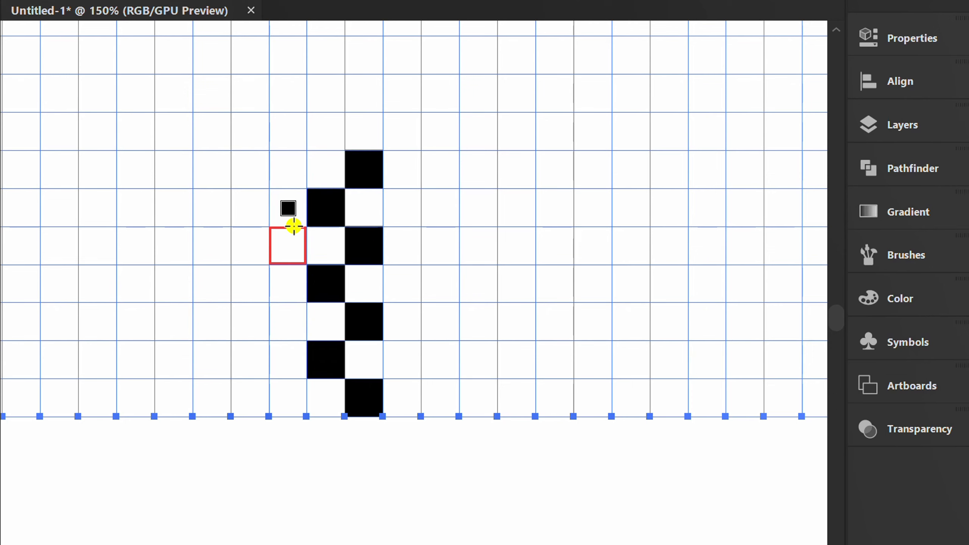
Extend the black checkerboard two columns further left with four alternating cells, then three staggered ones
left_click(289, 170)
left_click(289, 246)
left_click(289, 323)
left_click(289, 397)
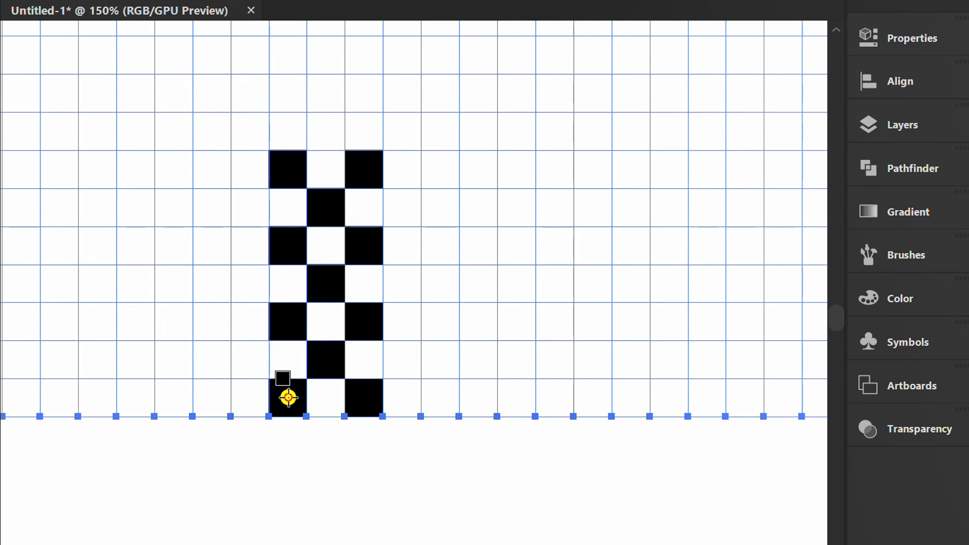
left_click(257, 218)
left_click(258, 290)
left_click(244, 355)
Paint two detached black cells left of the checkerboard and a solid seven-cell black column along its right side
left_click(189, 251)
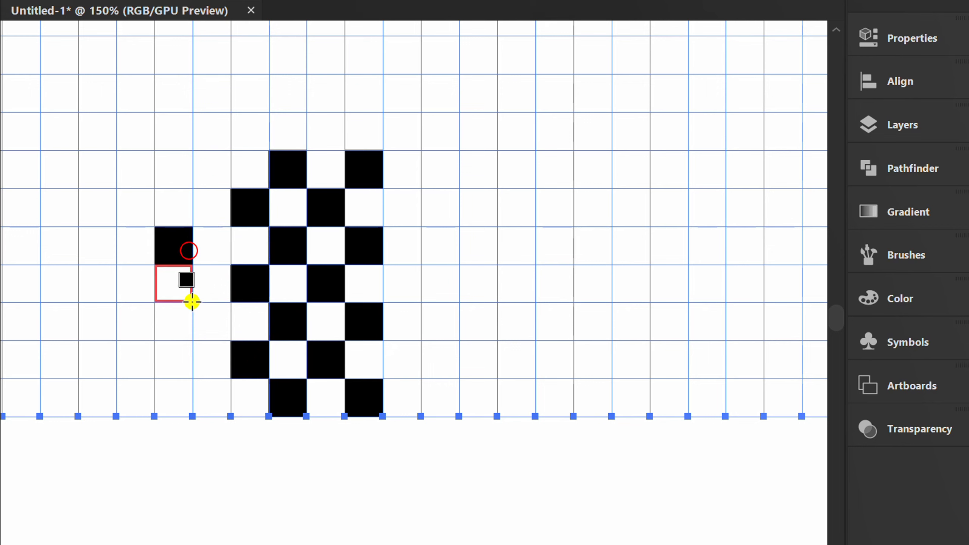
left_click(174, 321)
left_click_drag(408, 170, 411, 392)
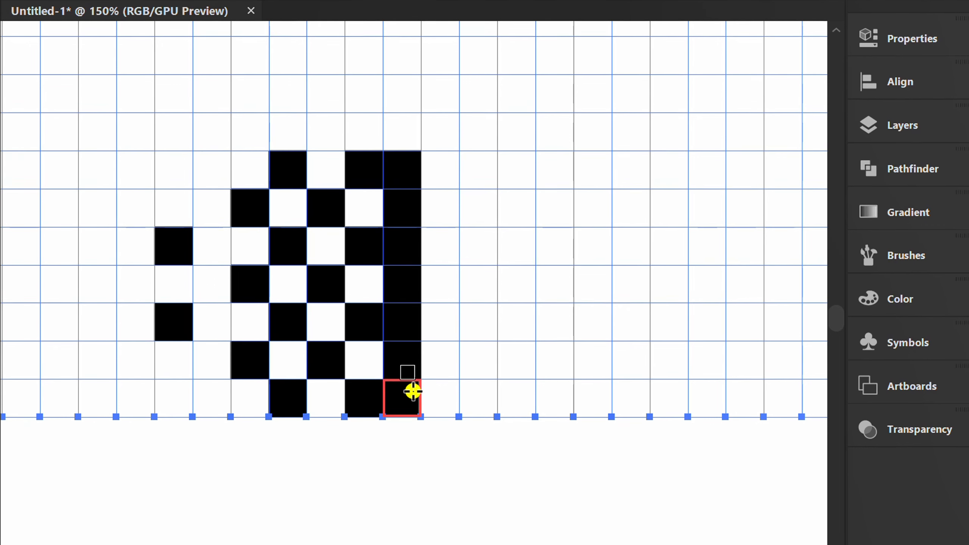
Expand the painted grid into regular paths
key("v")
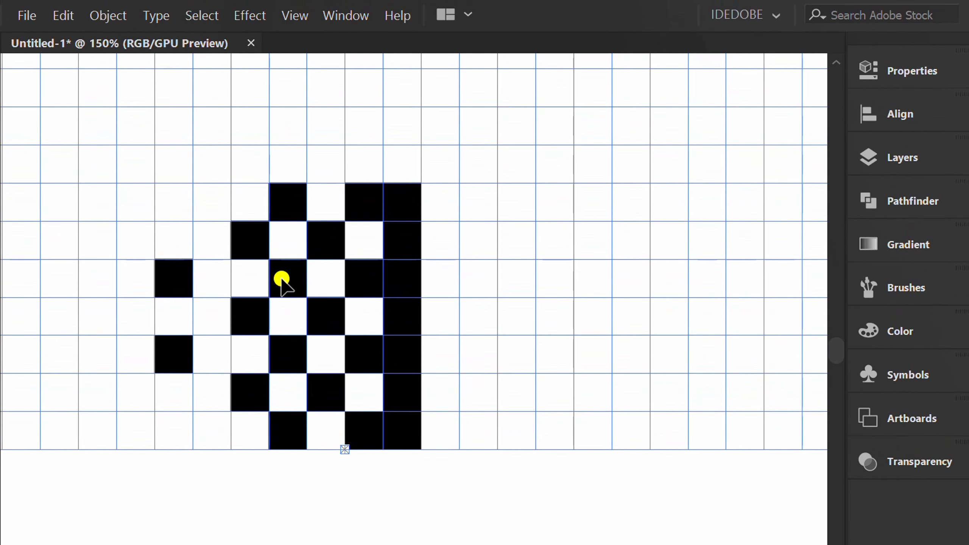
left_click(119, 17)
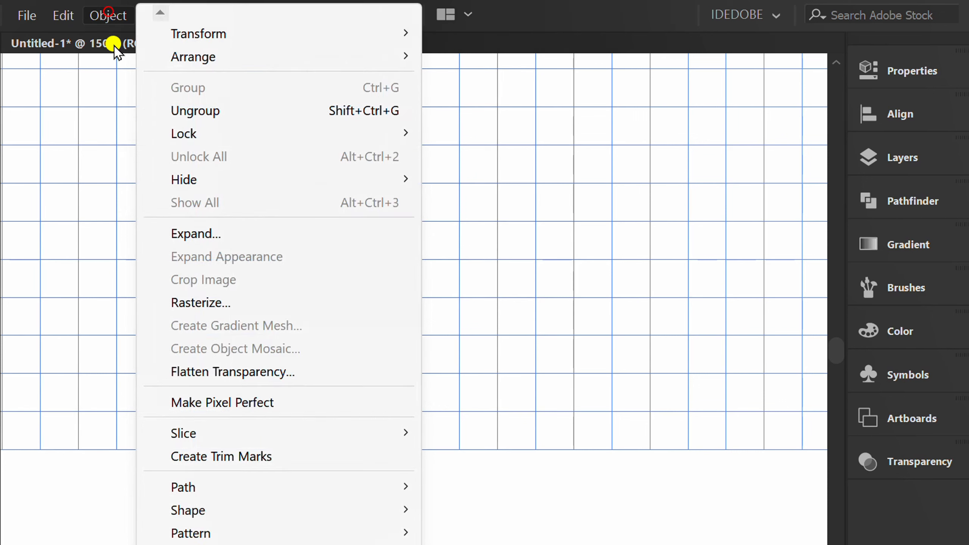
left_click(231, 234)
left_click(546, 457)
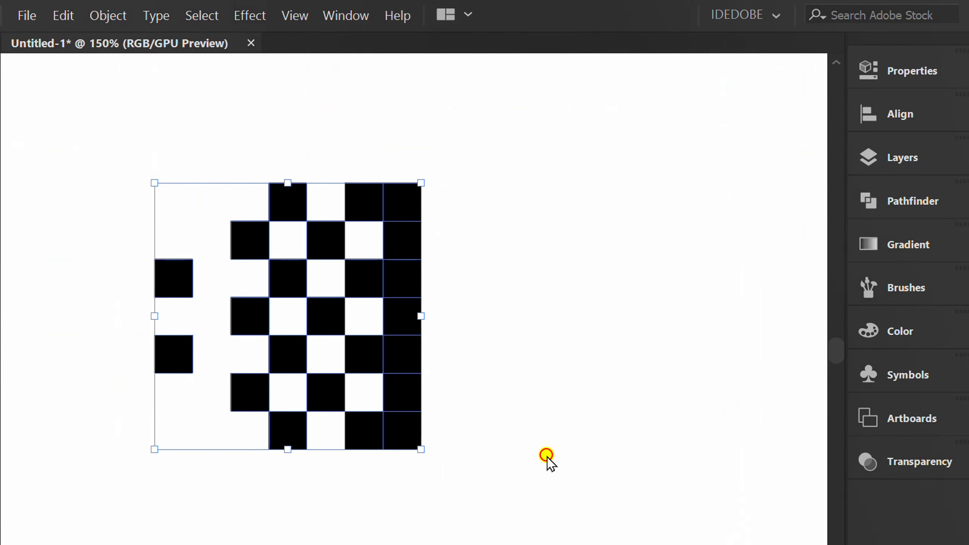
Reflect a copy of the pixel pattern horizontally about its right edge to form a symmetrical shape
key("o")
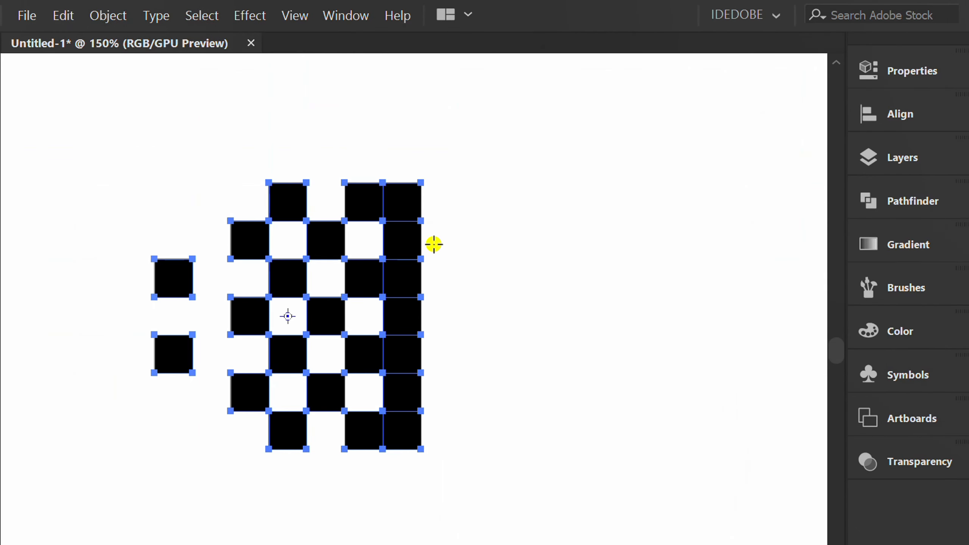
left_click(420, 182)
left_click_drag(341, 328, 508, 332)
key("v")
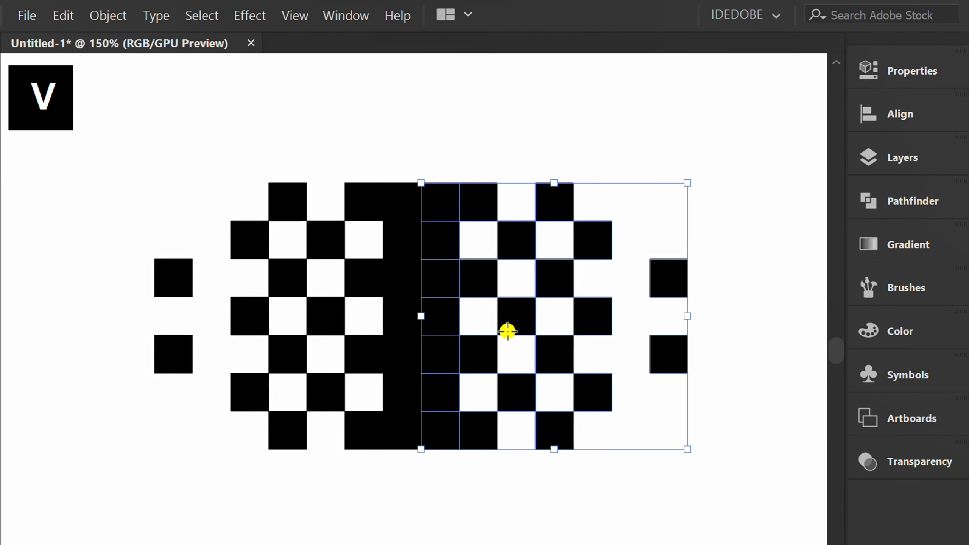
Select both pixel halves and unite them with Pathfinder
left_click(438, 475)
left_click_drag(681, 115, 156, 466)
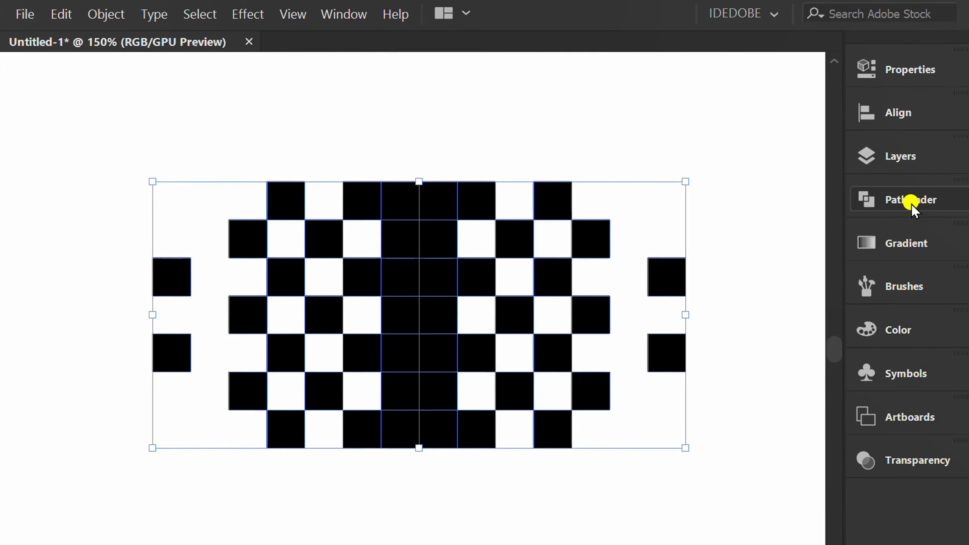
left_click(912, 201)
left_click(585, 213)
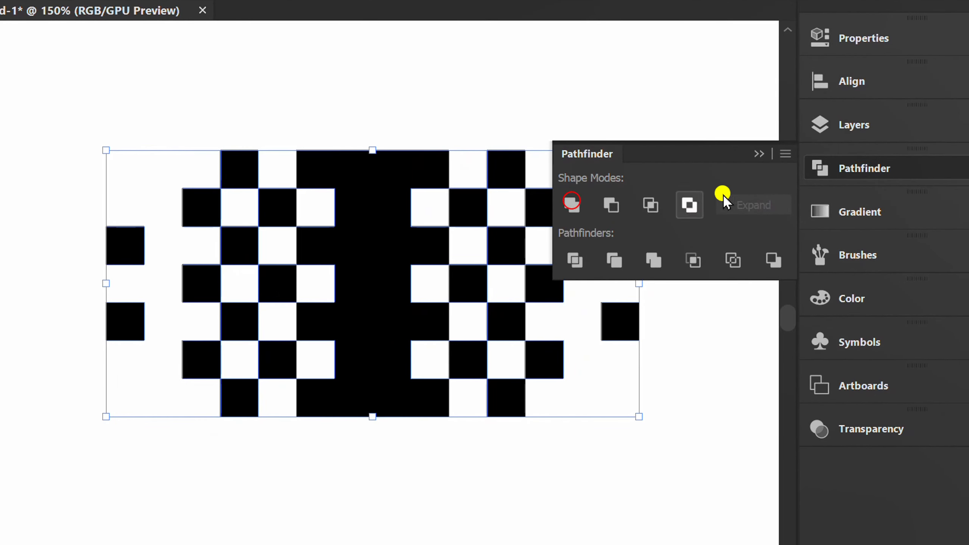
Make the united pixel artwork a compound shape and deselect it
left_click(784, 154)
left_click(819, 246)
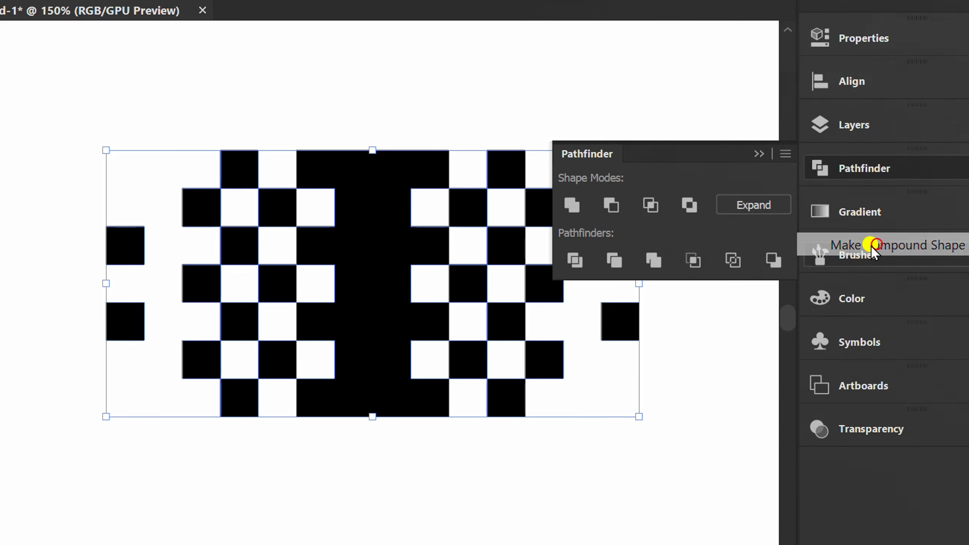
left_click(759, 154)
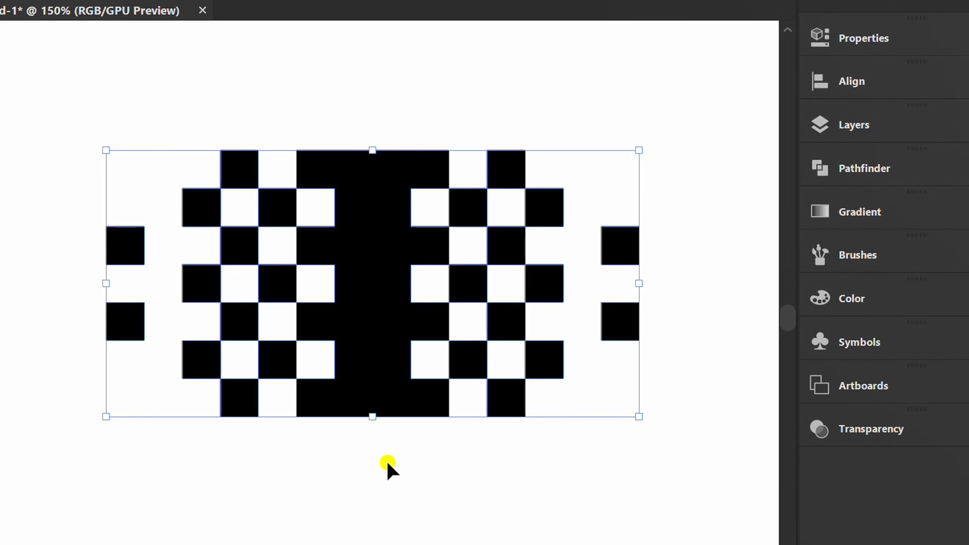
left_click(388, 464)
Select the anchor points of the shape's right half and shift them right until the shape spans over half the artboard width
key("ctrl+minus")
key("ctrl+minus")
key("a")
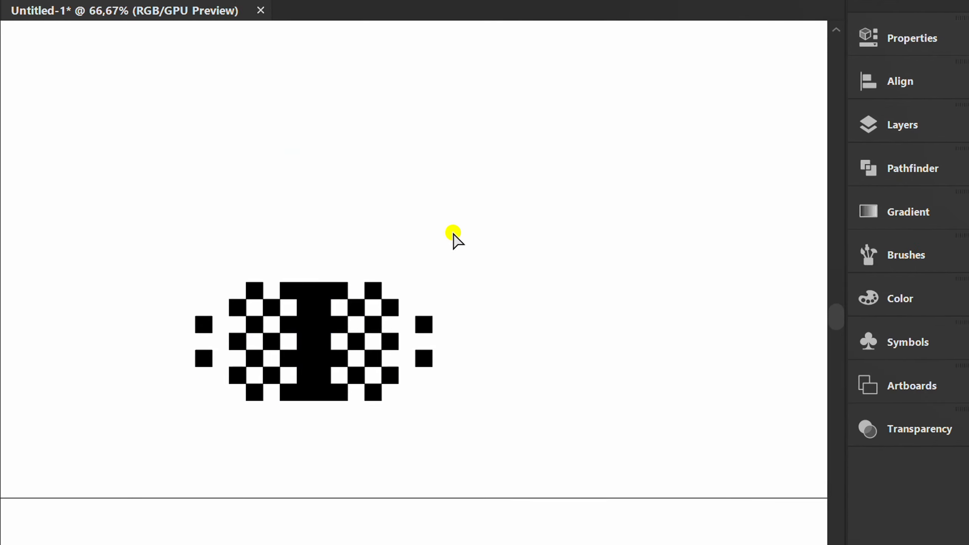
left_click_drag(428, 232, 313, 422)
key("shift+Right")
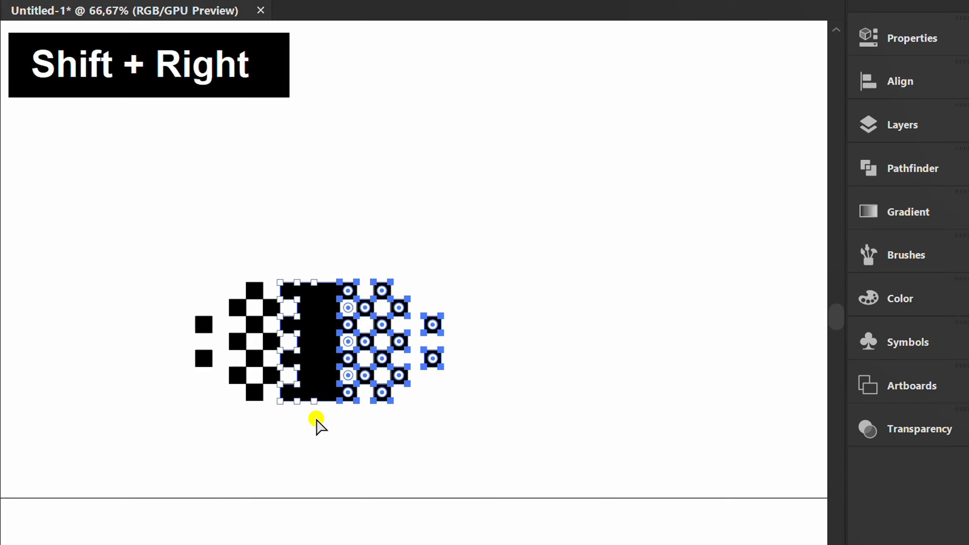
key("shift+Right")
key("shift+Right")
key("shift+Right")
key("shift+Right")
key("shift+Right")
key("shift+Right")
key("shift+Right")
key("shift+Right")
key("shift+Right")
key("shift+Right")
key("shift+Right")
key("shift+Right")
key("shift+Right")
key("shift+Right")
key("shift+Right")
key("shift+Right")
key("shift+Right")
key("shift+Right")
key("shift+Right")
key("shift+Right")
key("shift+Right")
key("shift+Right")
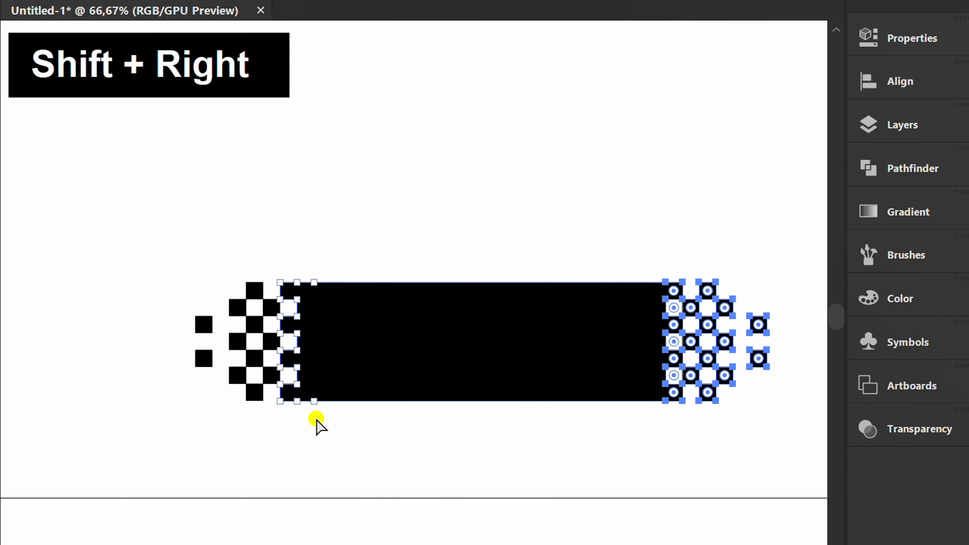
left_click(317, 422)
Move the pixel banner to the upper part of the artboard
scroll(317, 422, "down", 2)
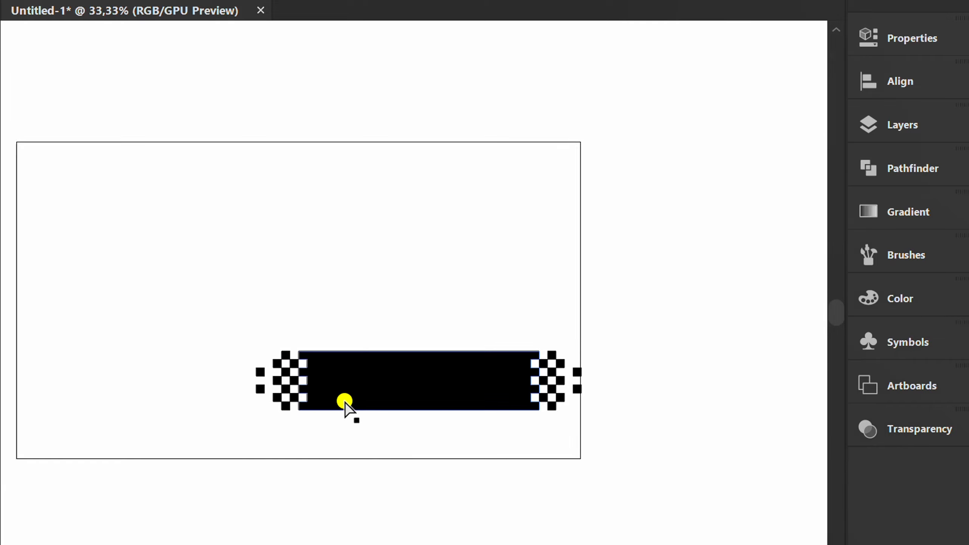
key("v")
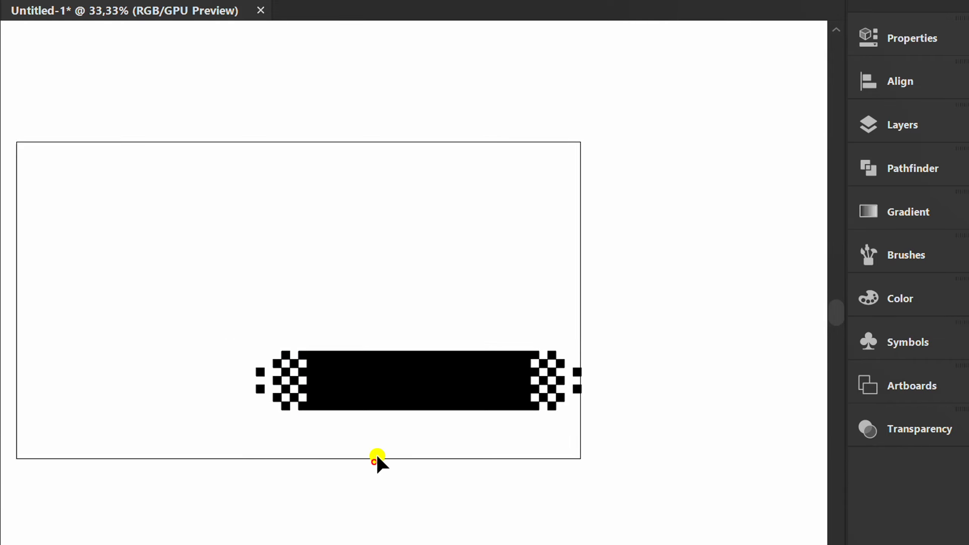
left_click(445, 408)
left_click_drag(439, 407, 250, 212)
left_click(370, 152)
Shift the banner's right-end anchor points further right until it spans about three quarters of the artboard width
key("a")
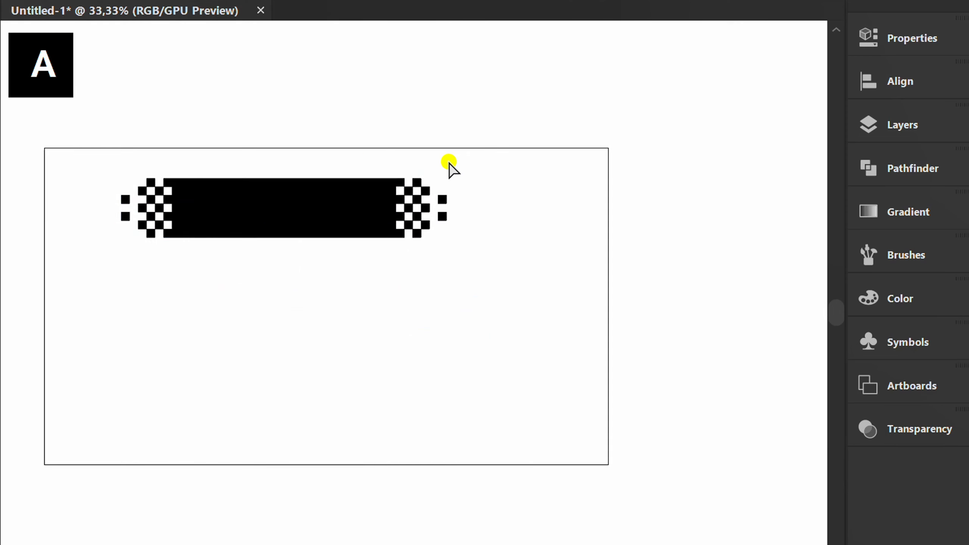
left_click_drag(472, 156, 373, 253)
key("shift+Right")
key("shift+Right")
key("shift+Right")
key("shift+Right")
key("shift+Right")
key("shift+Right")
key("shift+Right")
key("shift+Right")
key("shift+Right")
key("shift+Right")
key("shift+Right")
key("shift+Right")
key("shift+Right")
key("shift+Right")
key("shift+Right")
key("shift+Right")
key("shift+Right")
key("shift+Right")
key("shift+Right")
key("shift+Right")
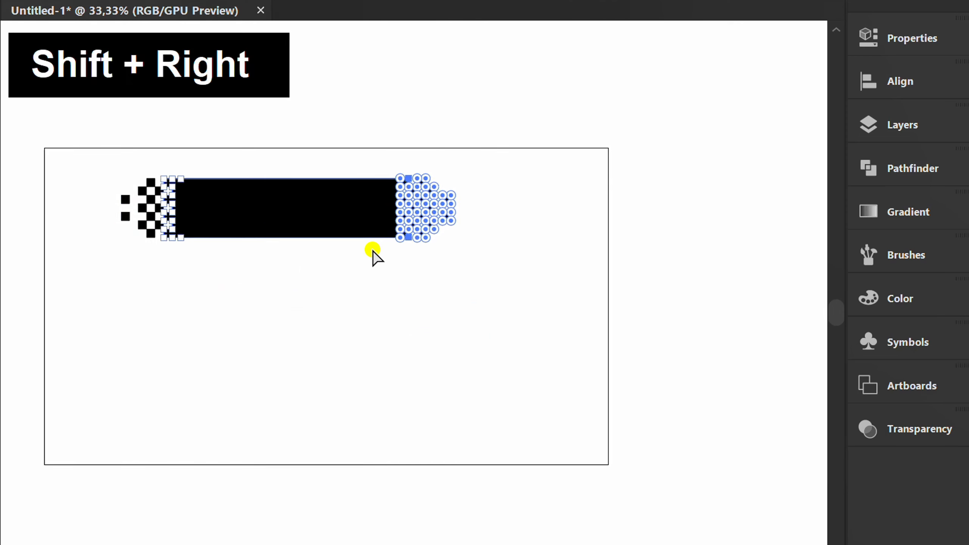
key("shift+Right")
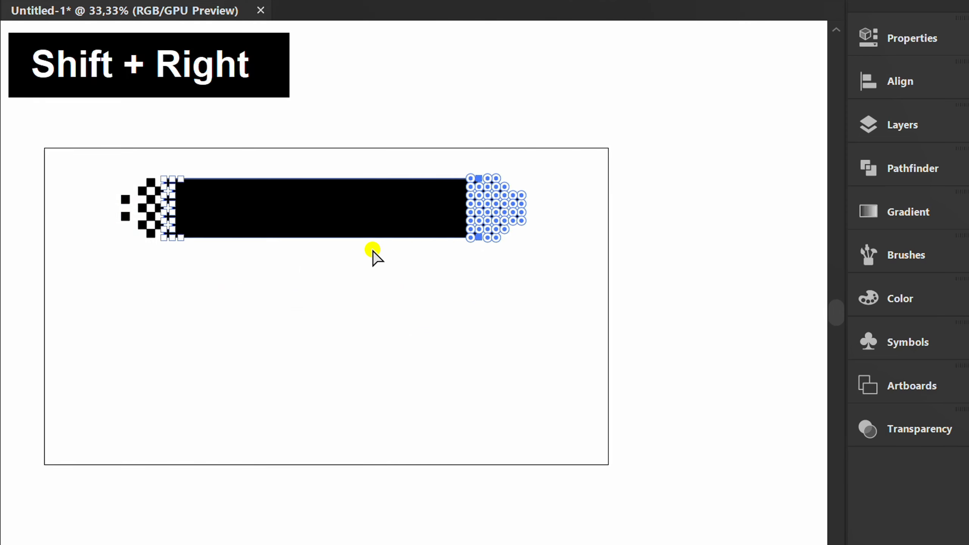
key("shift+Right")
key("shift+Right")
left_click(355, 168)
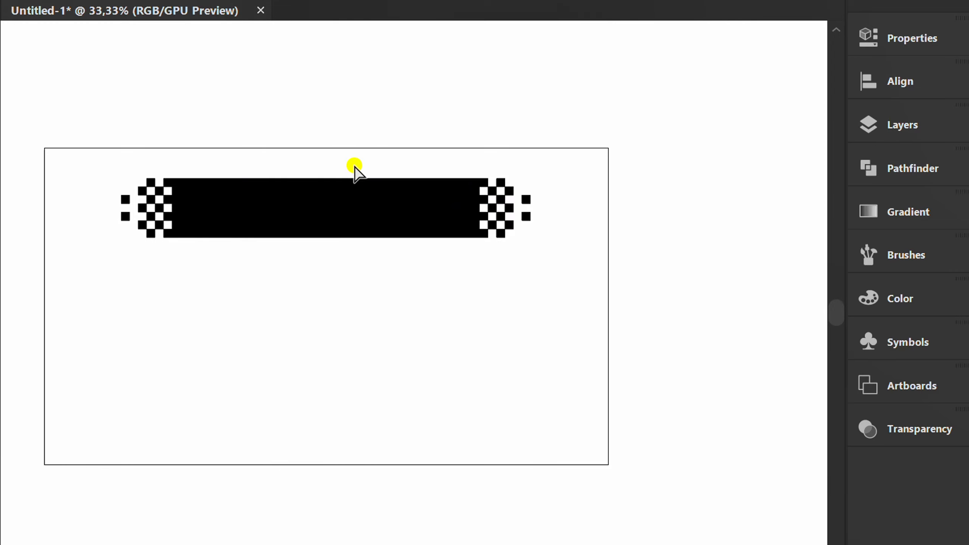
Scale the pixel banner down proportionally about its centre to roughly four fifths of its size
key("v")
left_click(346, 215)
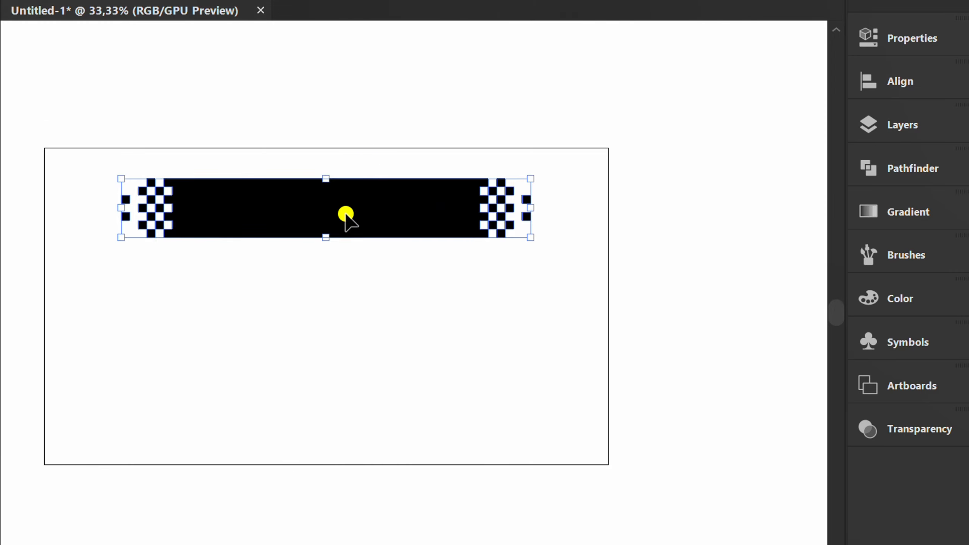
key("alt+shift")
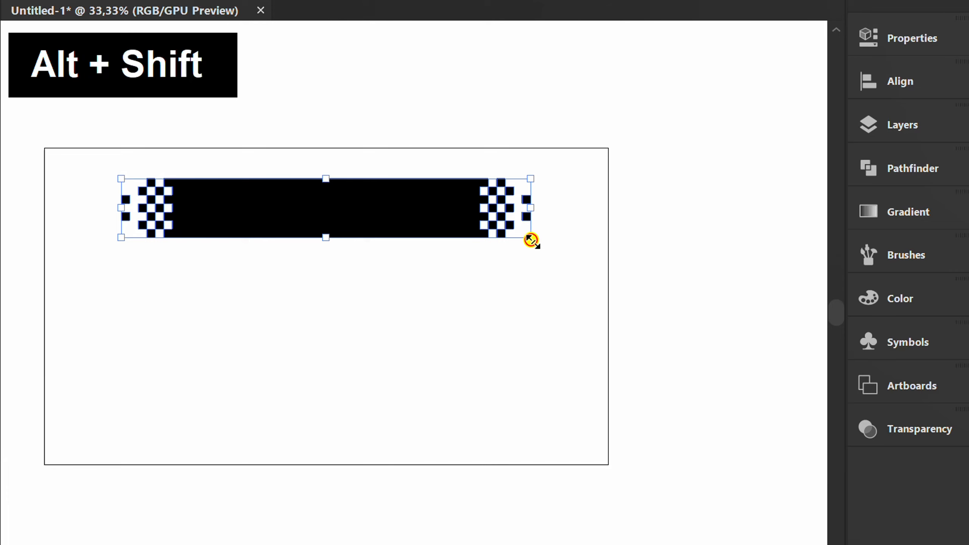
left_click_drag(530, 240, 494, 245)
Fill the banner with the White, Black linear gradient and reverse it so black starts at the left end
key("ctrl+plus")
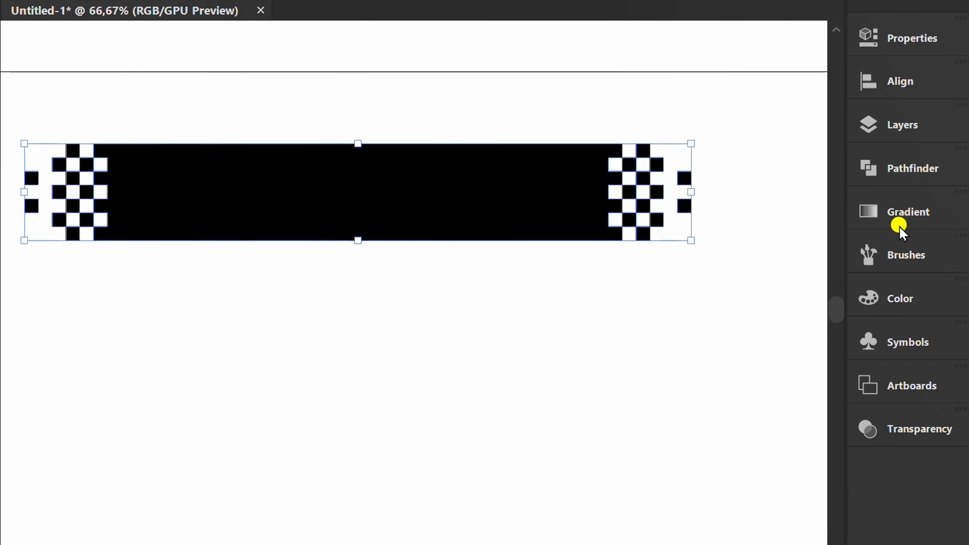
left_click(908, 211)
left_click(627, 229)
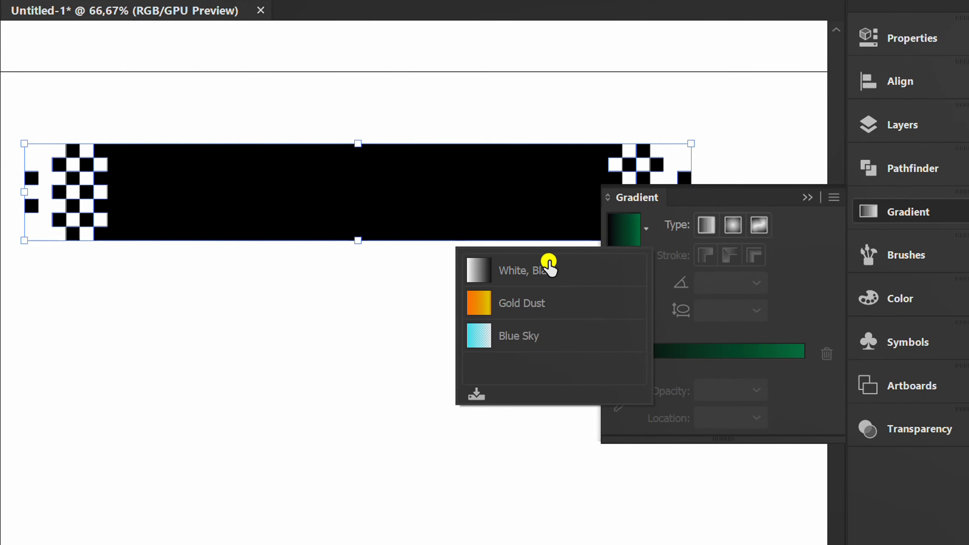
left_click(549, 263)
left_click(621, 306)
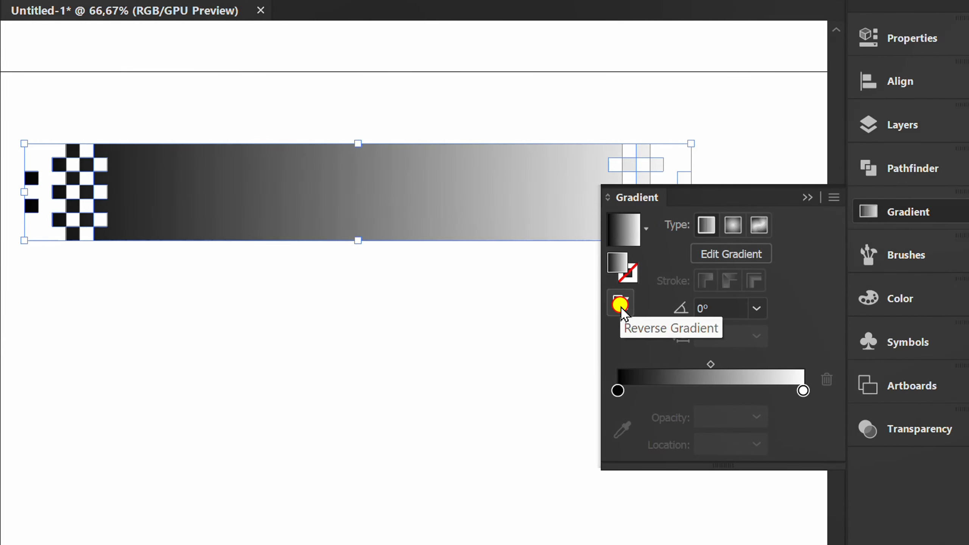
Change the gradient's white end stop to the dark navy blue swatch and deselect the banner
double_click(618, 390)
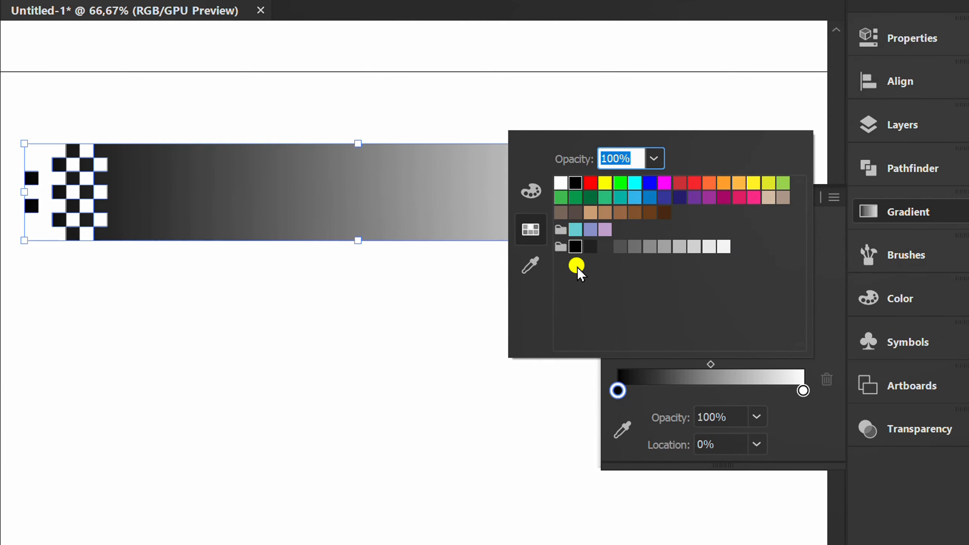
left_click(816, 434)
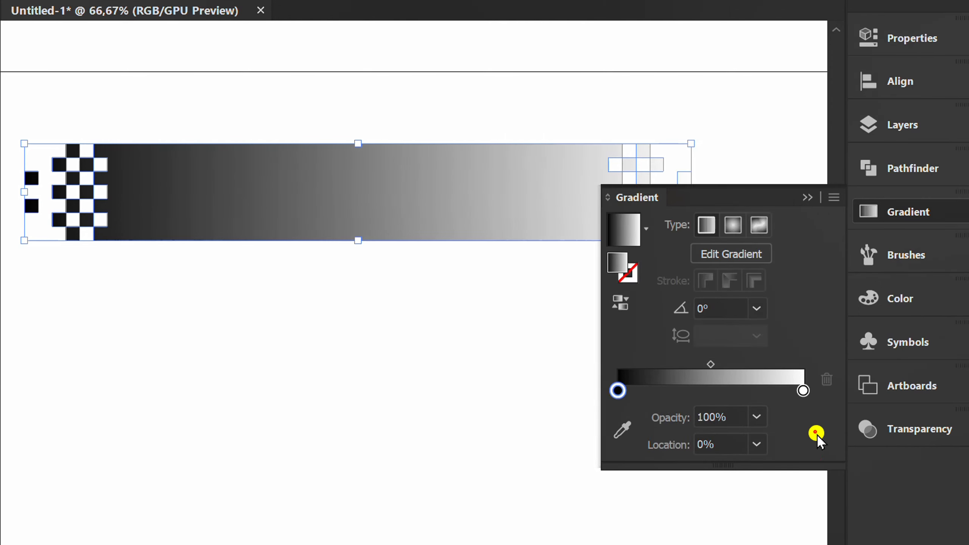
double_click(802, 390)
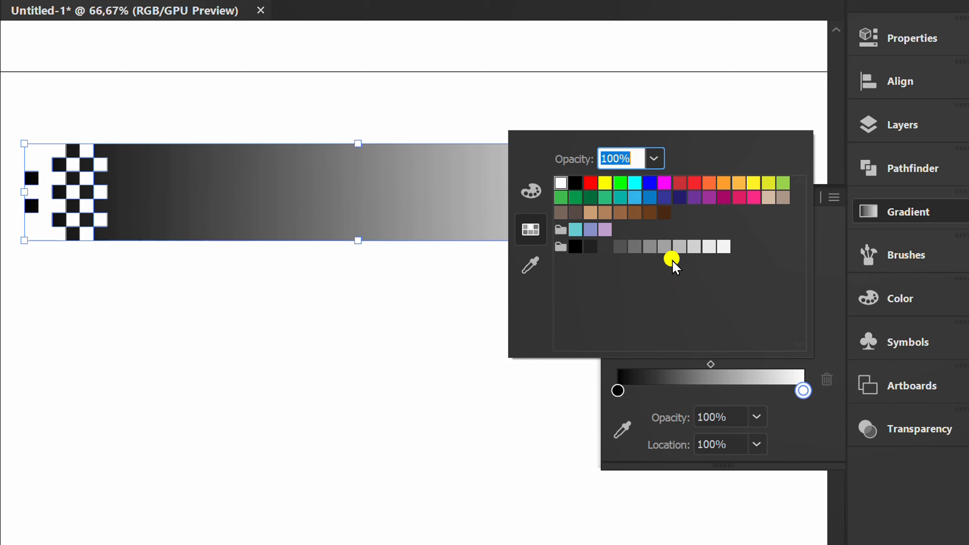
left_click(675, 197)
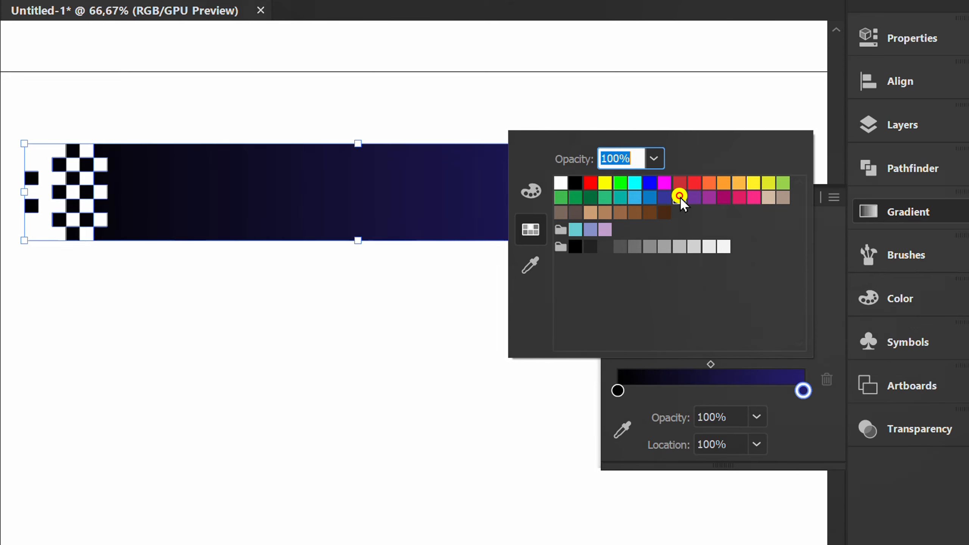
left_click(802, 430)
left_click(808, 200)
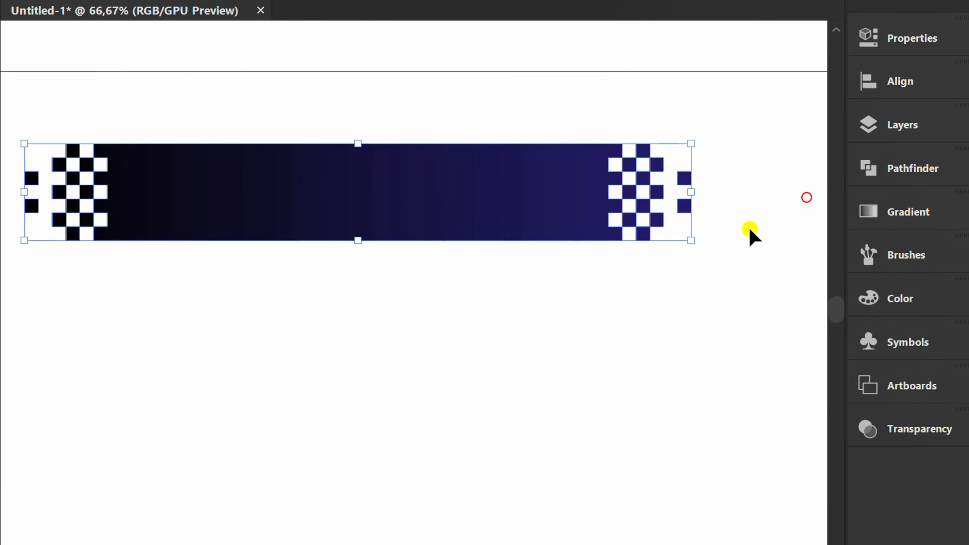
left_click(374, 321)
Add the text START GAME on top of the banner
key("t")
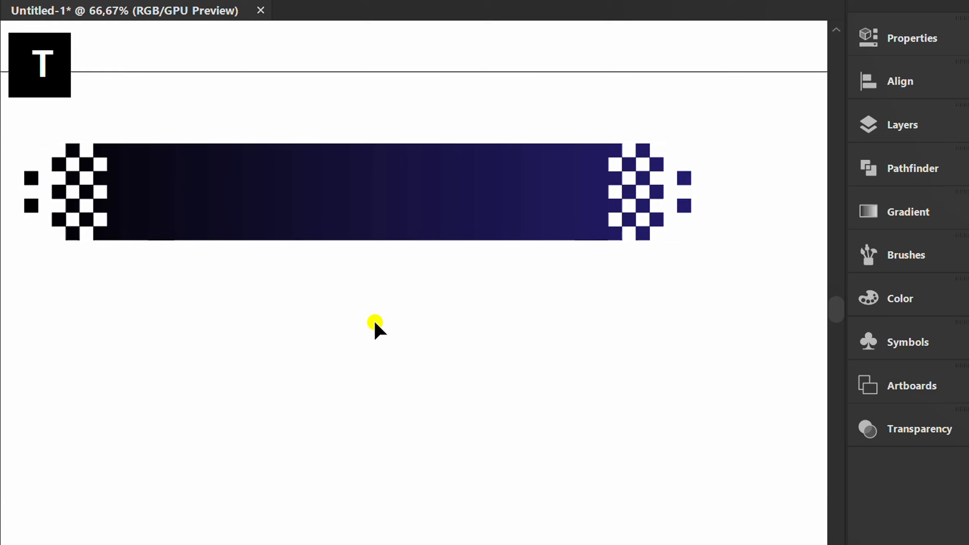
left_click(195, 187)
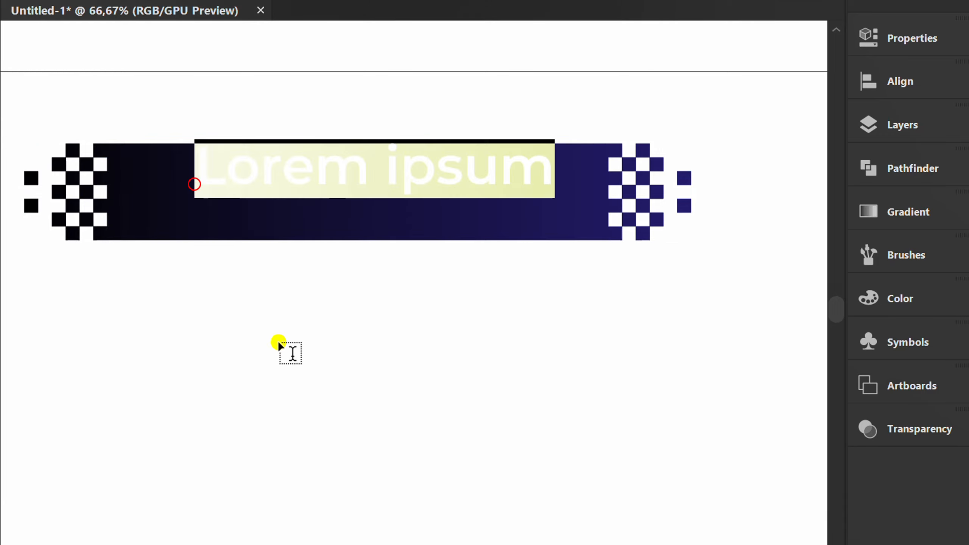
type("STAR")
key("BackSpace")
type("RT GAME")
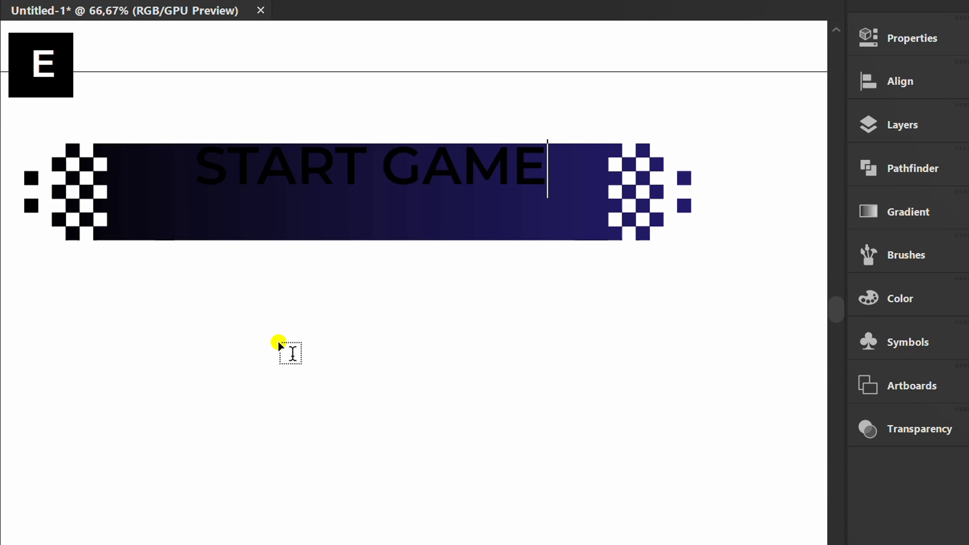
key("Escape")
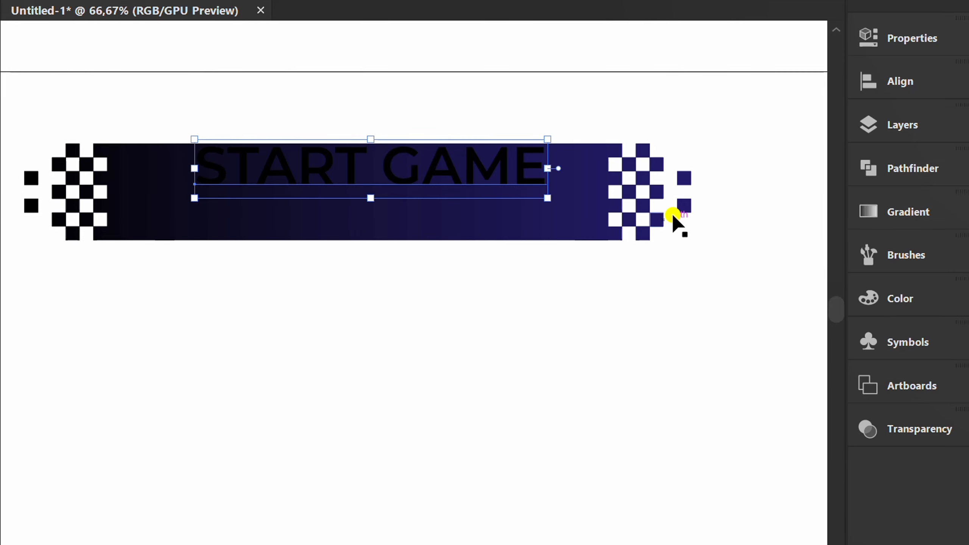
Change the START GAME text's fill colour to white
left_click(918, 31)
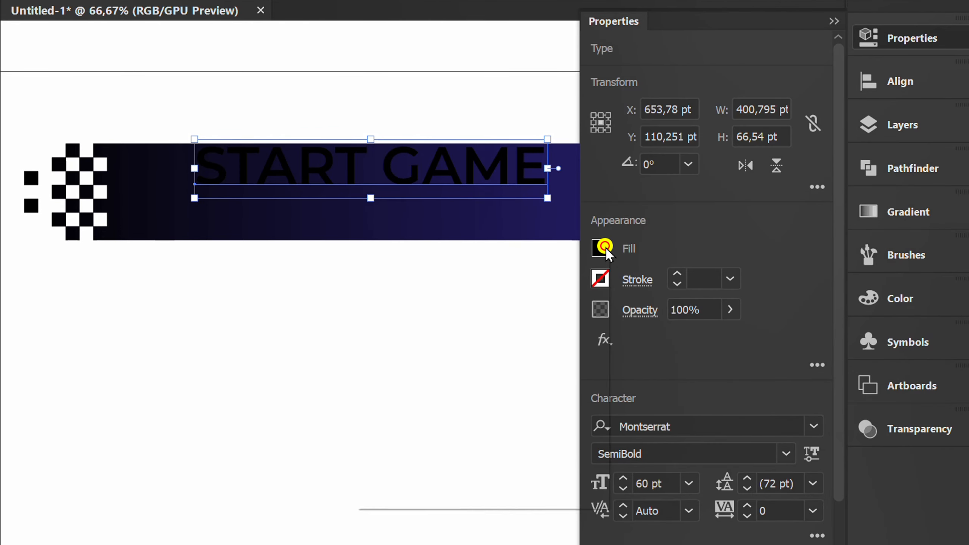
left_click(604, 248)
left_click(396, 325)
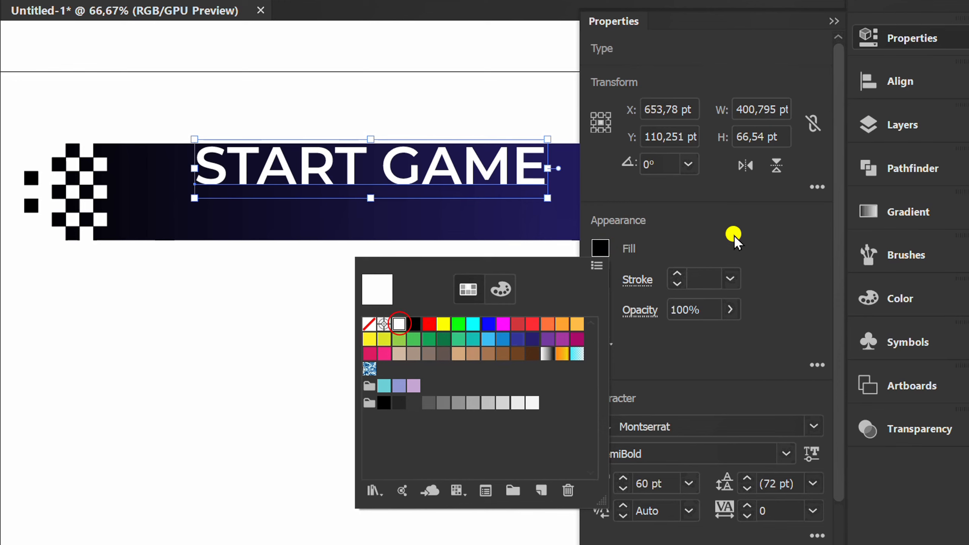
left_click(744, 224)
left_click(831, 24)
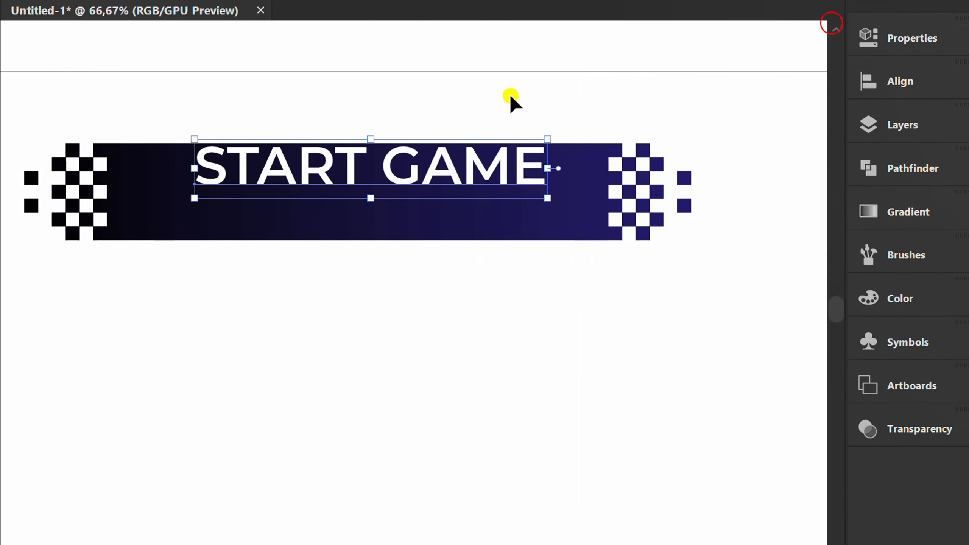
Centre the START GAME text horizontally and vertically on the banner, using the banner as the key object
left_click_drag(506, 81, 348, 268)
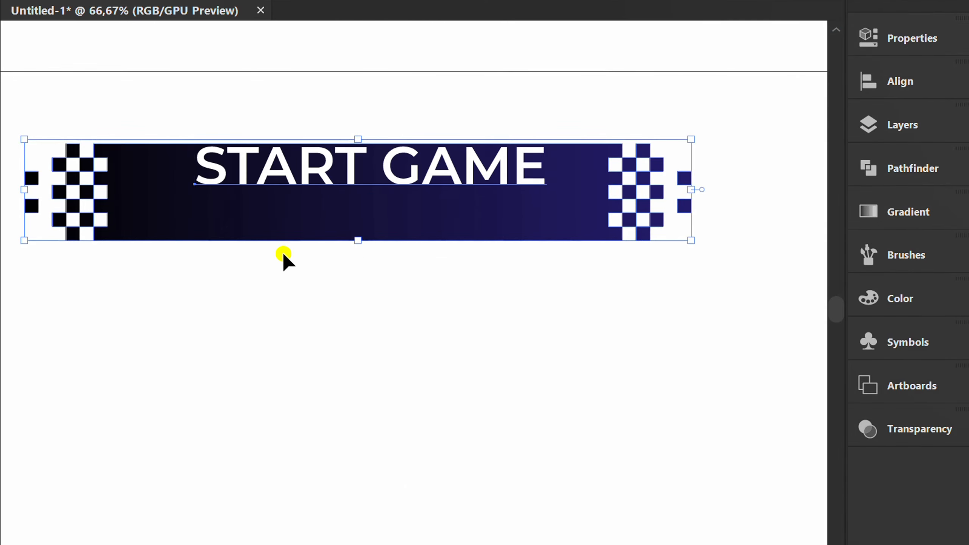
left_click(151, 165)
left_click(877, 82)
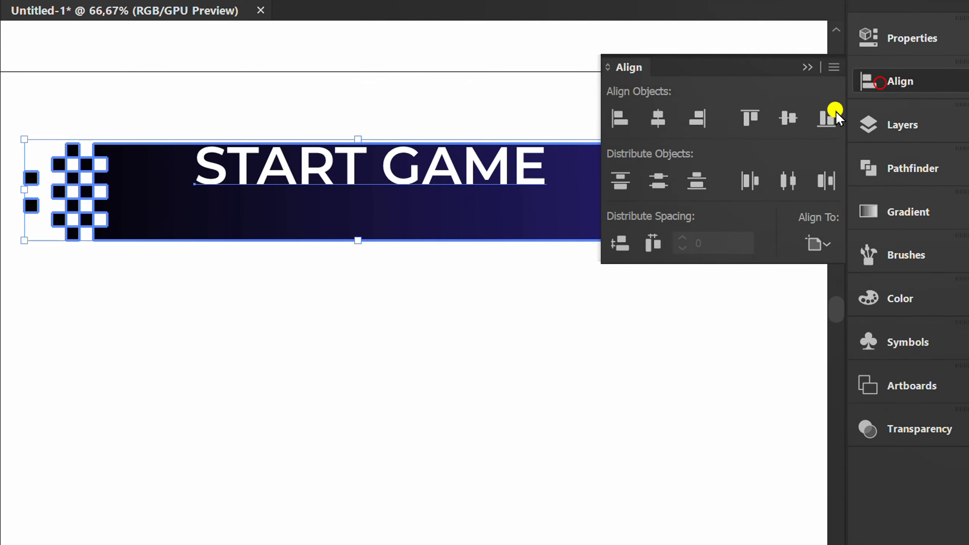
left_click(665, 122)
left_click(787, 118)
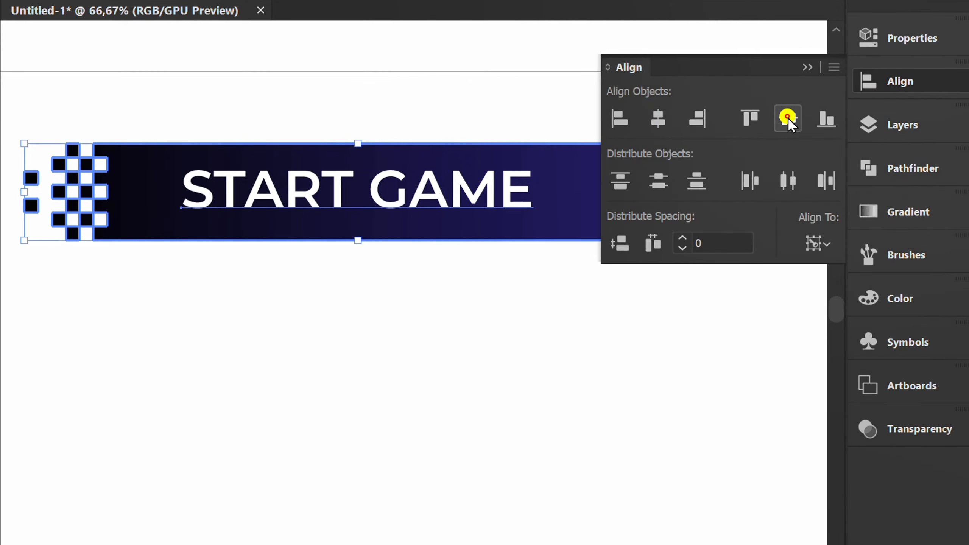
left_click(806, 65)
left_click(586, 293)
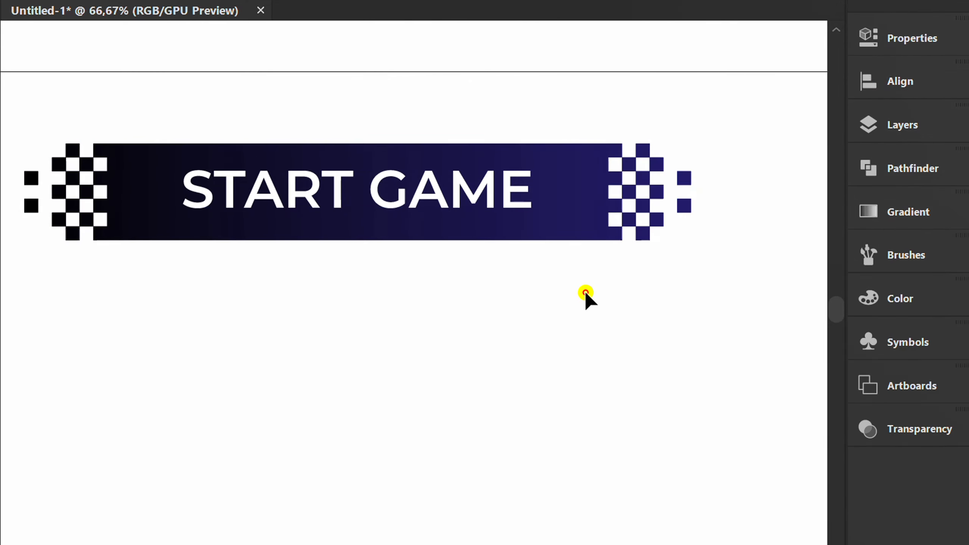
Duplicate the banner with its text straight down and repeat the copy twice to make a stack of four buttons
left_click_drag(543, 87, 372, 270)
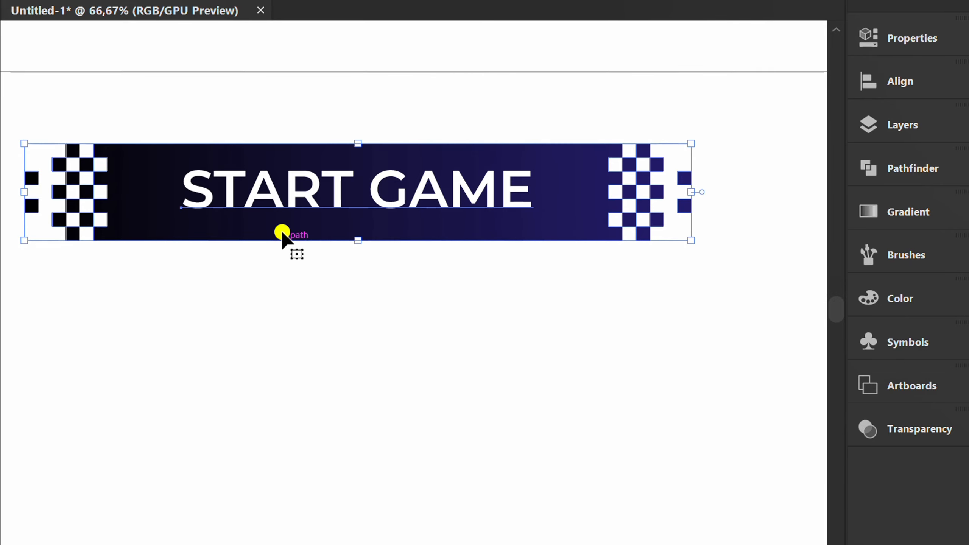
left_click_drag(294, 195, 294, 308)
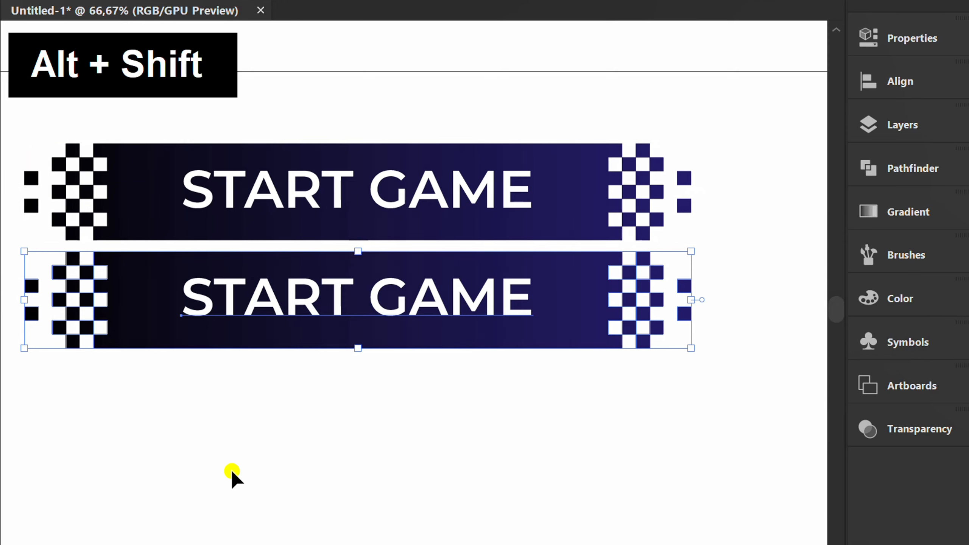
key("ctrl+d")
key("ctrl+d")
left_click(771, 383)
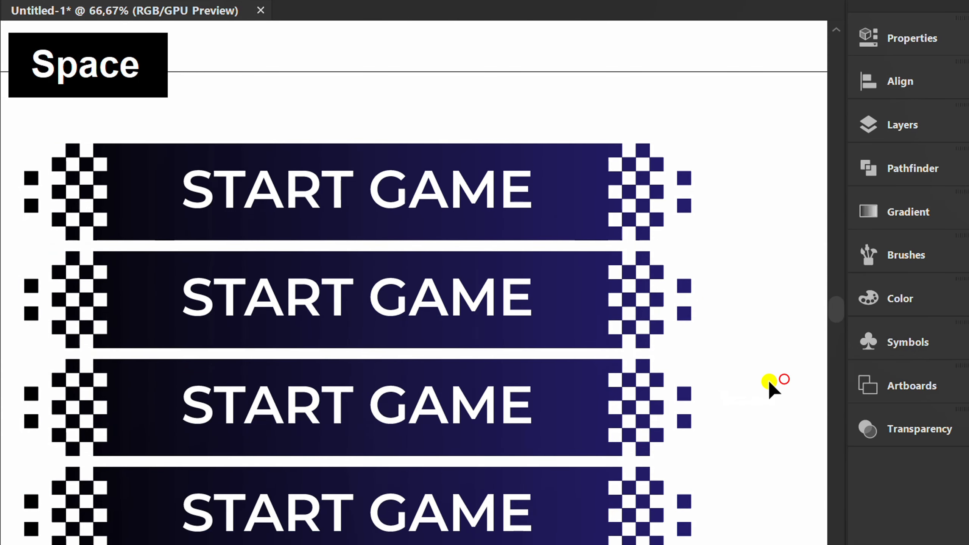
Recolour the second banner's gradient by setting its right colour stop to dark red, and deselect it
left_click_drag(771, 384, 800, 321)
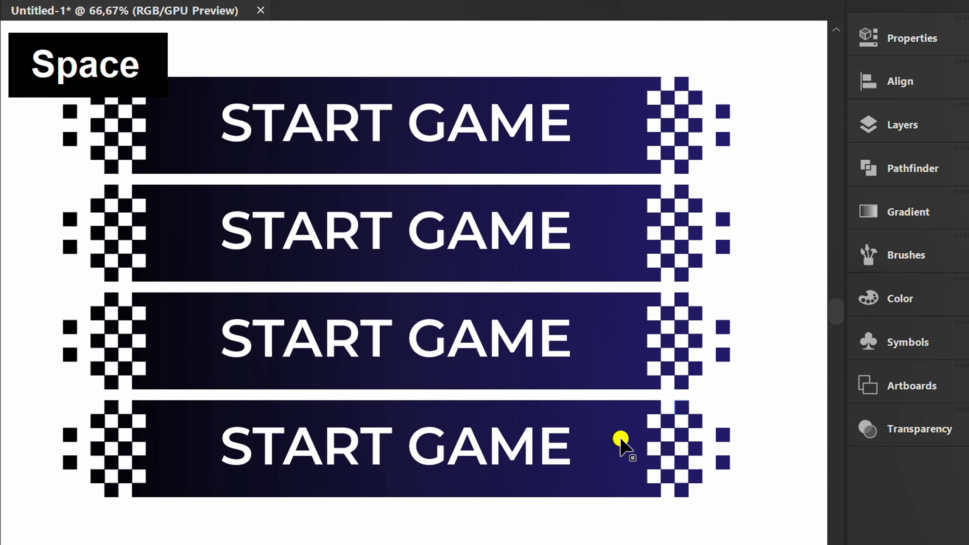
left_click(523, 527)
left_click(616, 224)
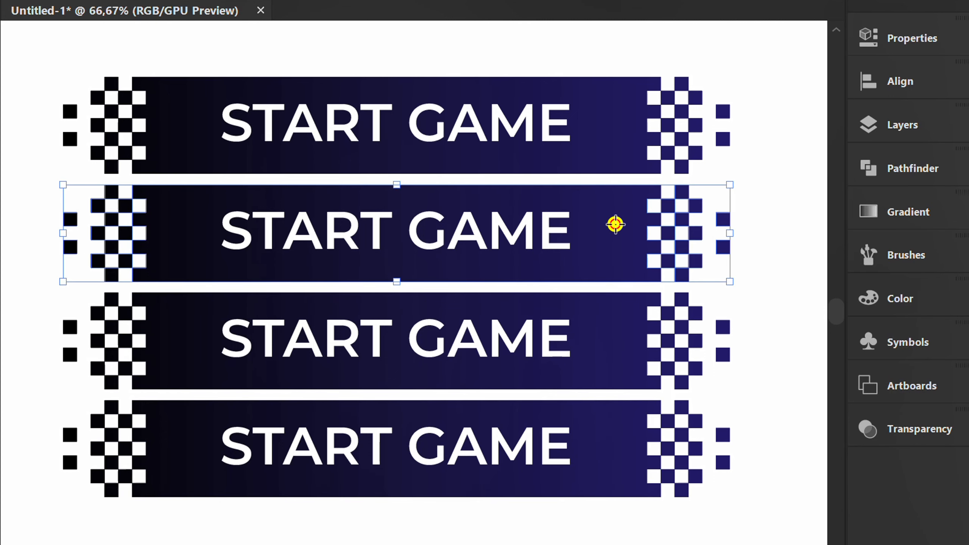
key("g")
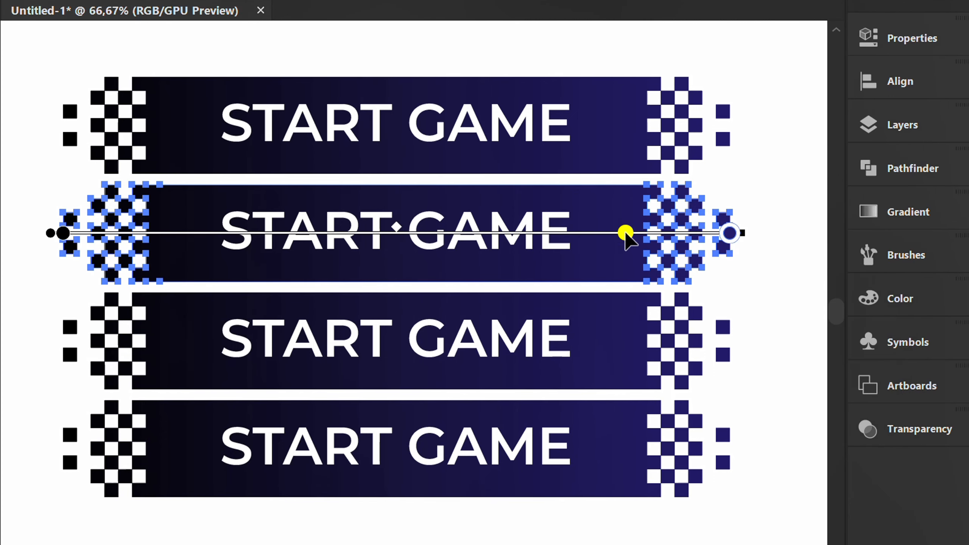
double_click(731, 235)
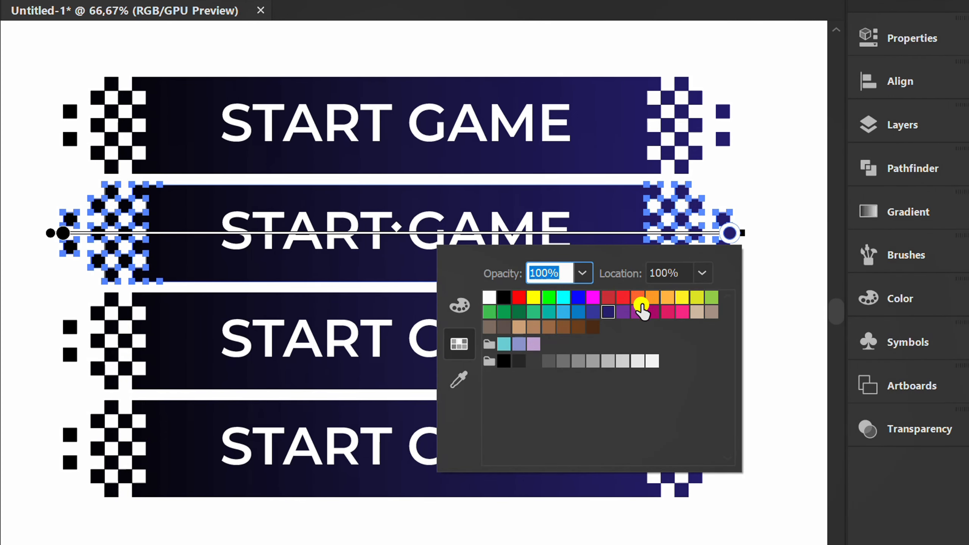
left_click(608, 299)
left_click(779, 166)
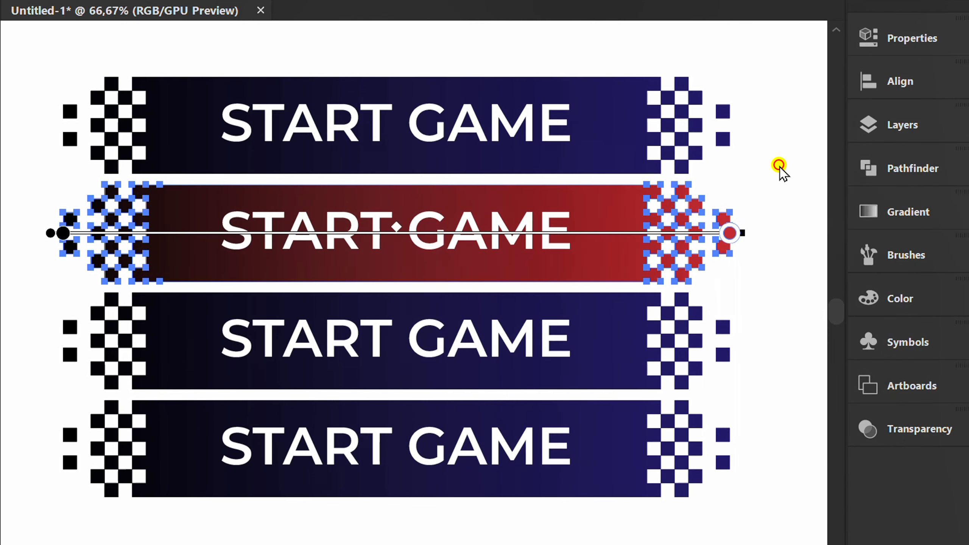
key("v")
left_click(776, 214)
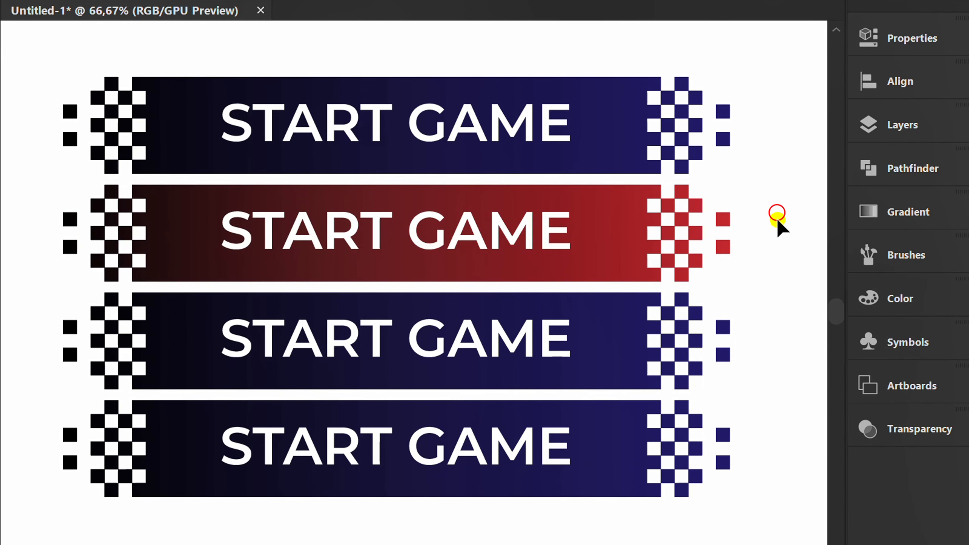
Recolour the third banner's gradient by trying RGB Blue on its right colour stop, settle on dark green, and deselect it
left_click(613, 323)
key("g")
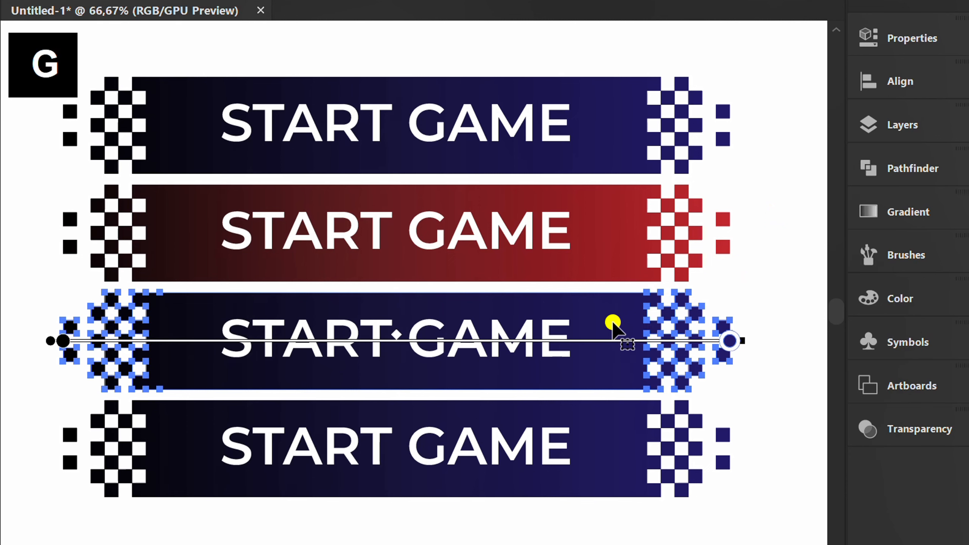
double_click(730, 340)
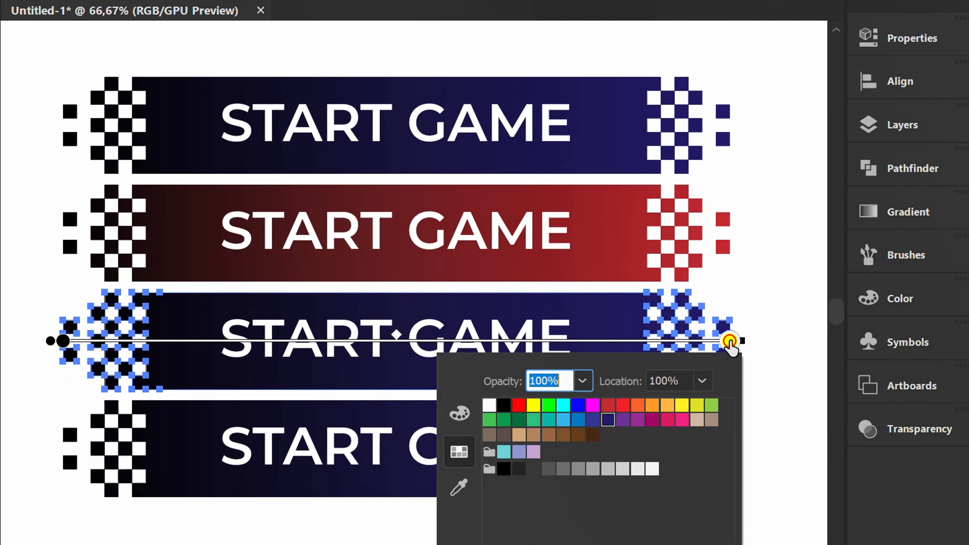
left_click(578, 406)
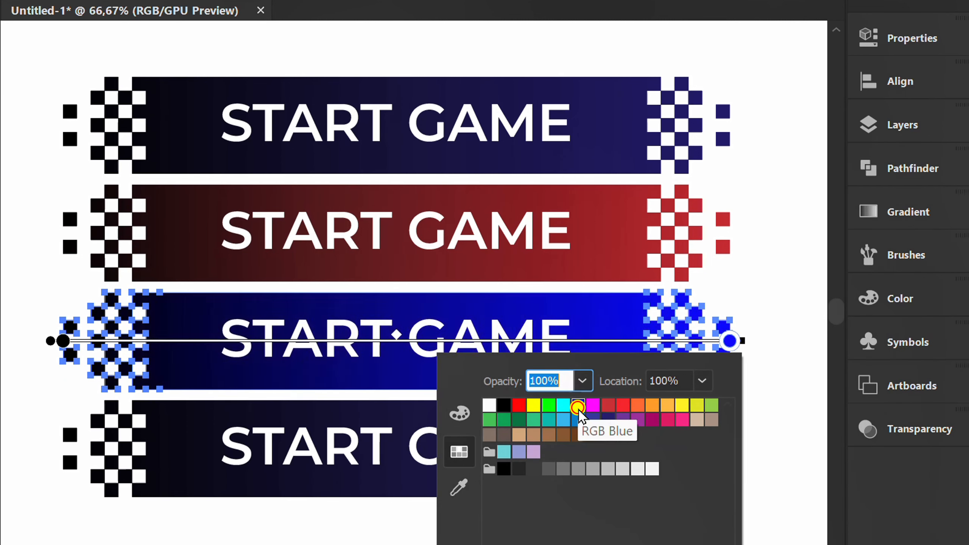
left_click(518, 421)
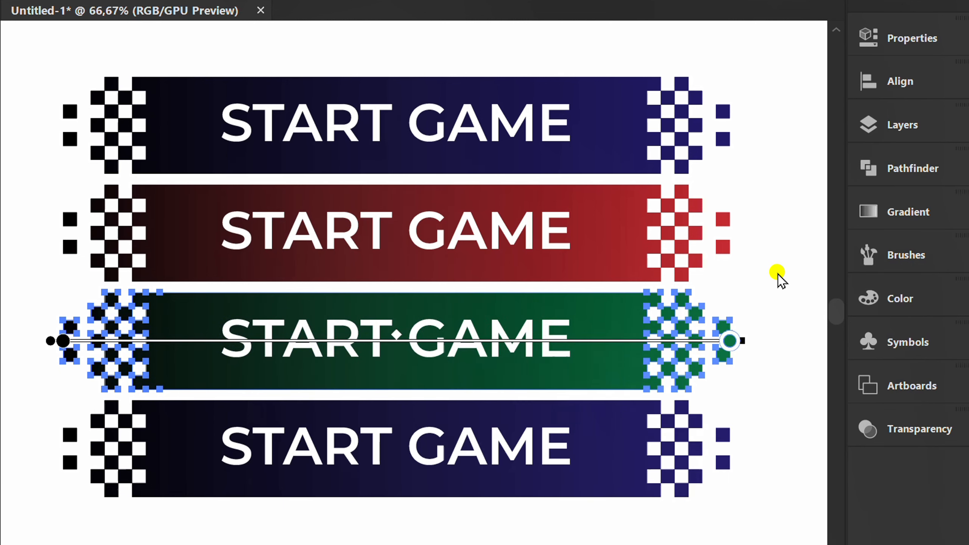
left_click(775, 271)
key("v")
left_click(780, 394)
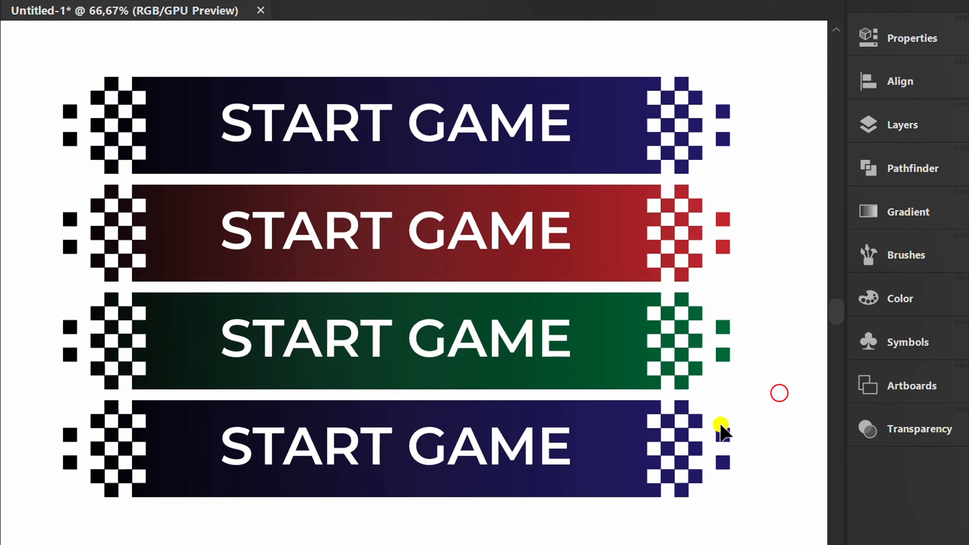
Recolour the bottom banner's gradient by trying light orange and tan on its right colour stop, settle on dark orange, and deselect it
left_click(622, 438)
key("g")
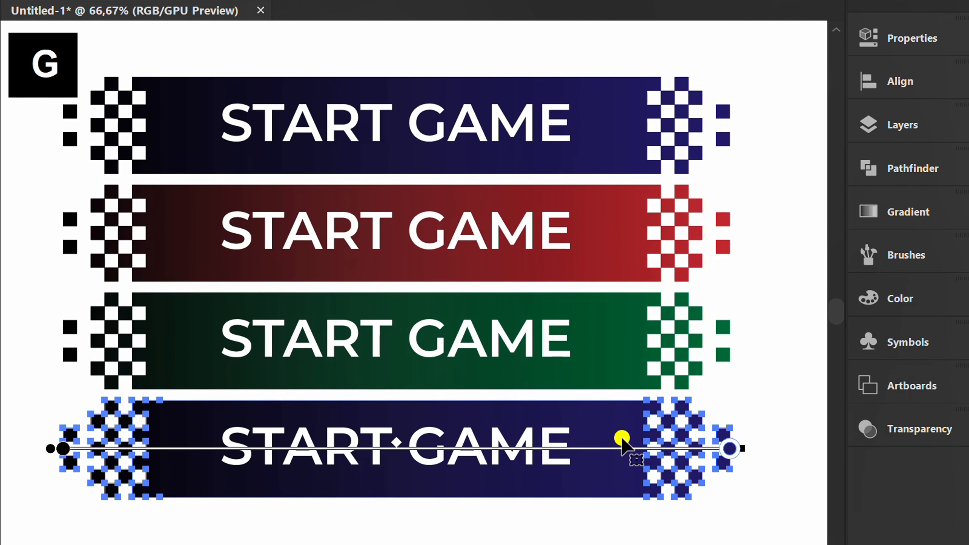
double_click(729, 450)
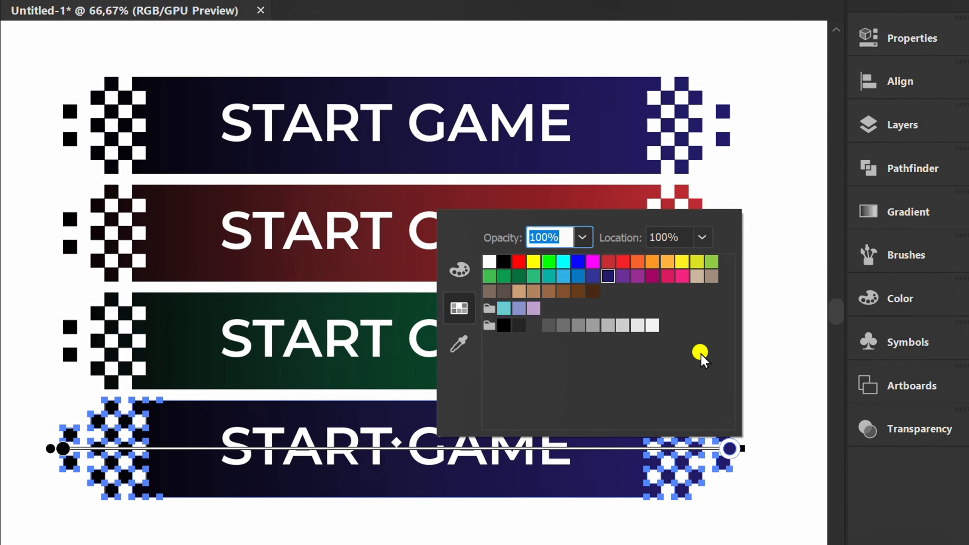
left_click(653, 263)
left_click(516, 291)
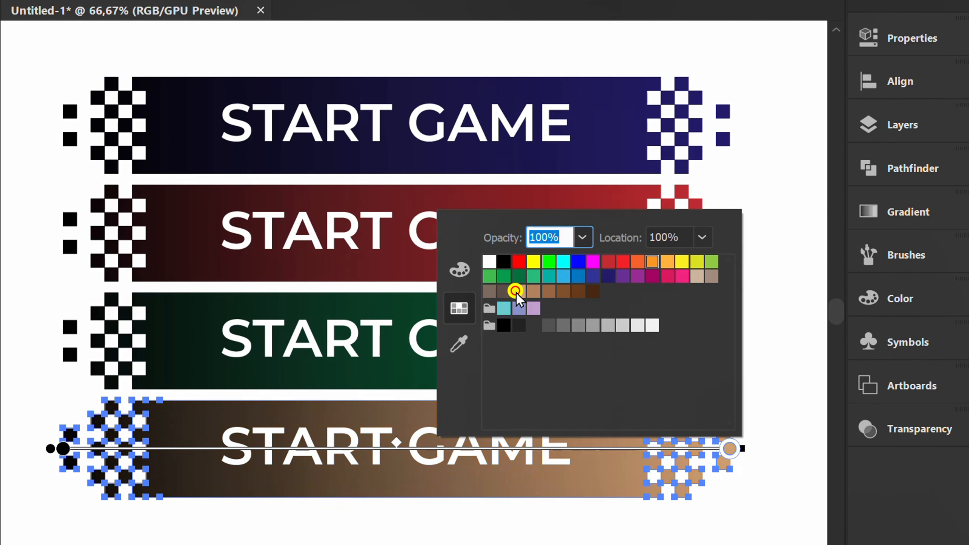
left_click(638, 262)
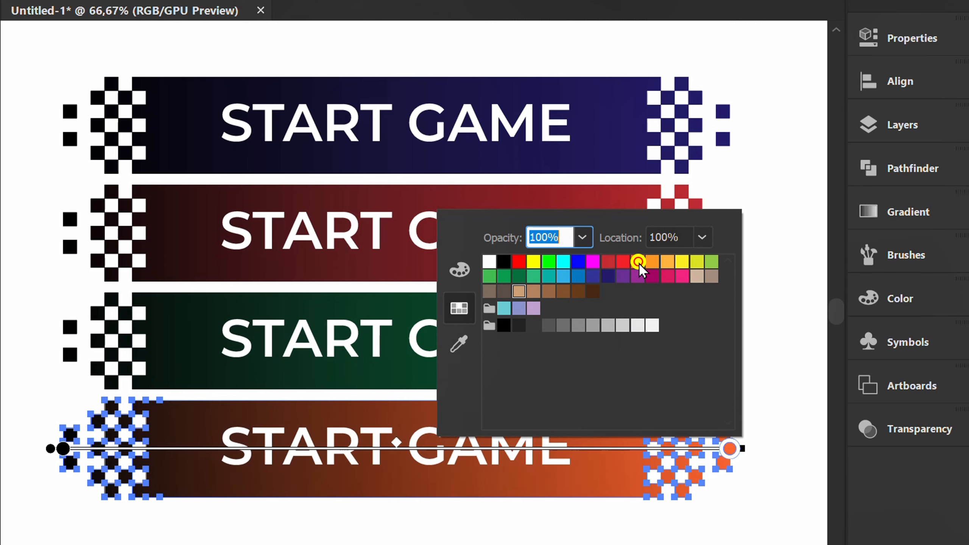
left_click(767, 290)
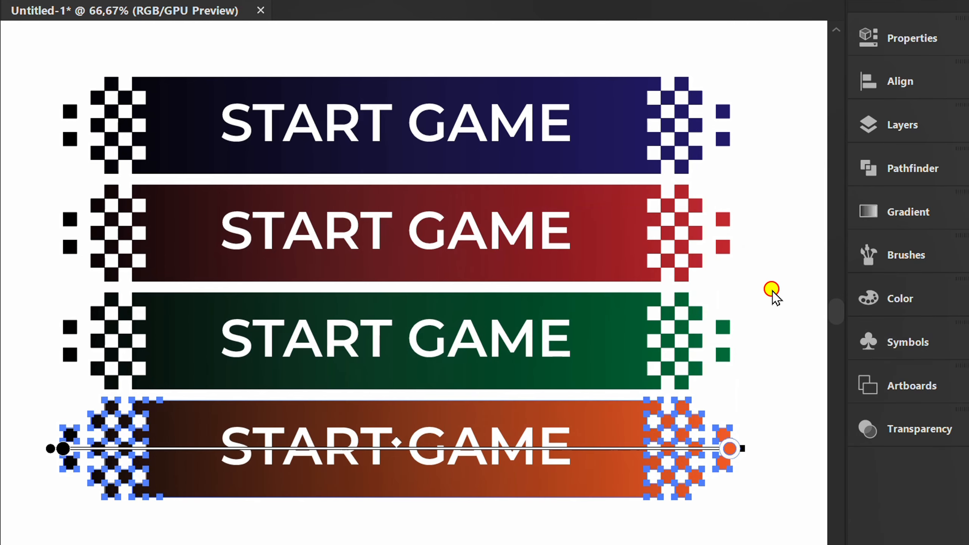
key("v")
left_click(405, 542)
Duplicate the orange banner with its START GAME text straight down, placing the copy below the artboard
scroll(405, 542, "down", 1)
key("space")
left_click_drag(675, 467, 353, 353)
left_click_drag(360, 305, 365, 515)
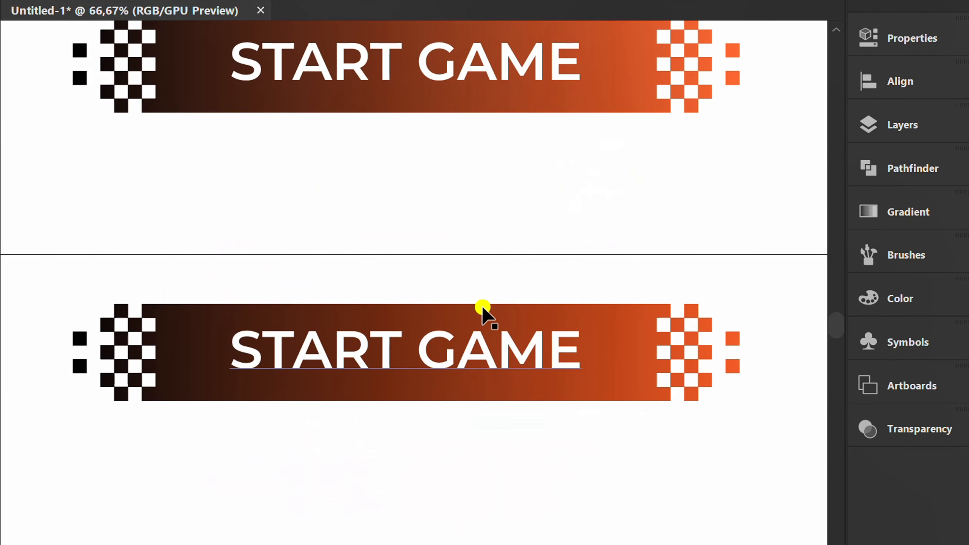
Shear the copied orange banner and its text along the horizontal axis by about 25°, and deselect it
left_click_drag(500, 271, 387, 422)
right_click(231, 171)
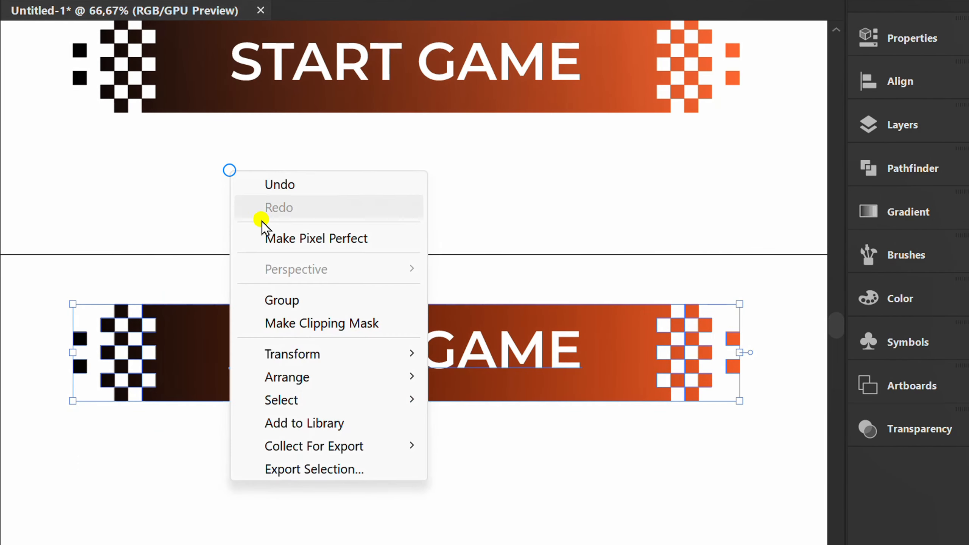
mouse_move(346, 363)
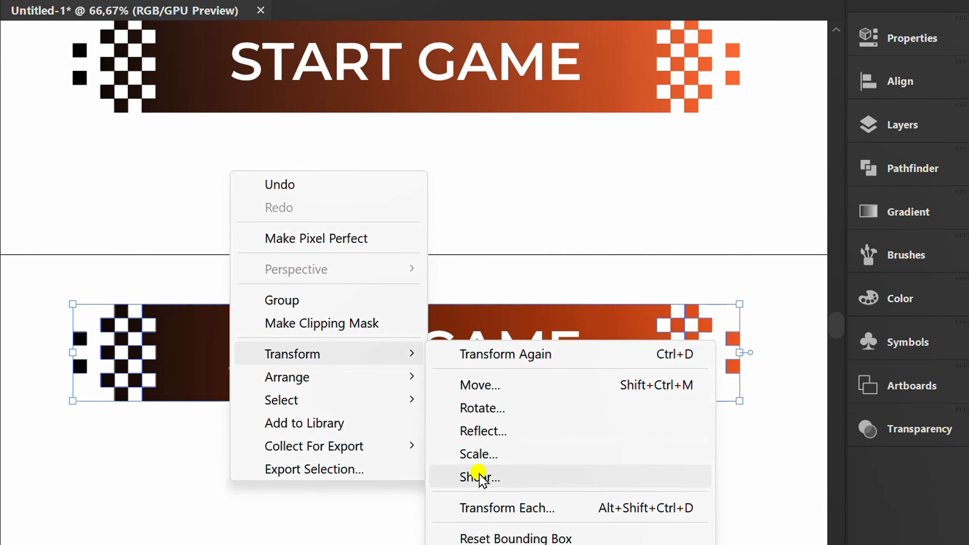
left_click(504, 477)
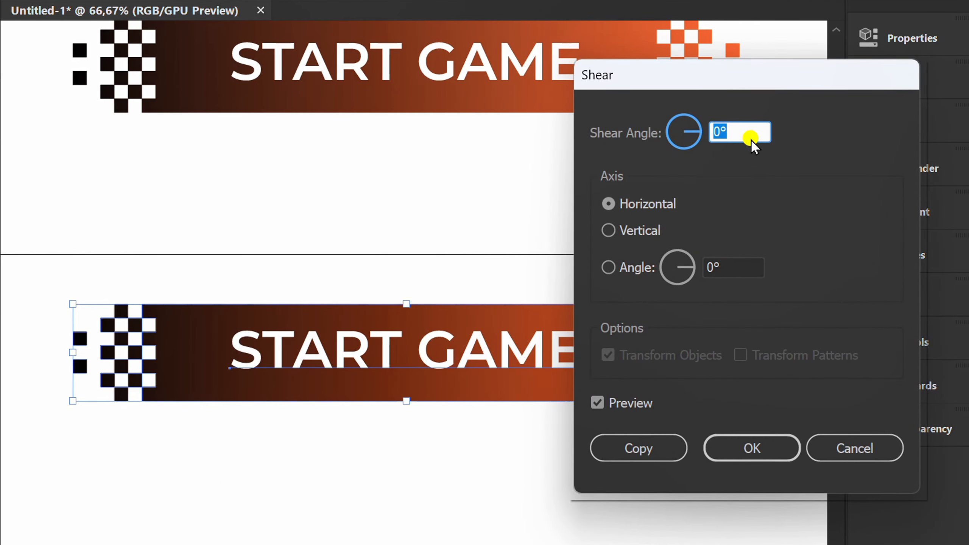
scroll(746, 131, "up", 10)
scroll(746, 131, "up", 15)
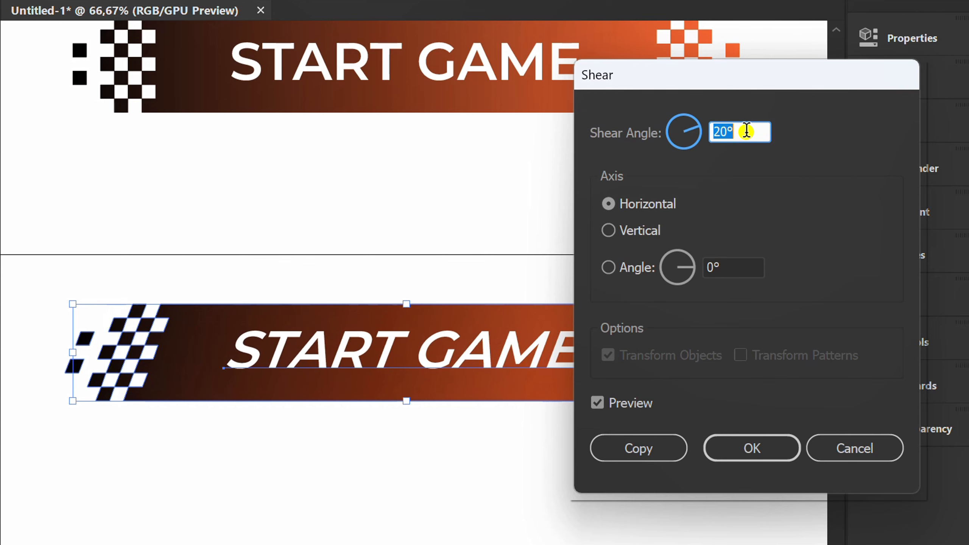
left_click(751, 449)
left_click(527, 479)
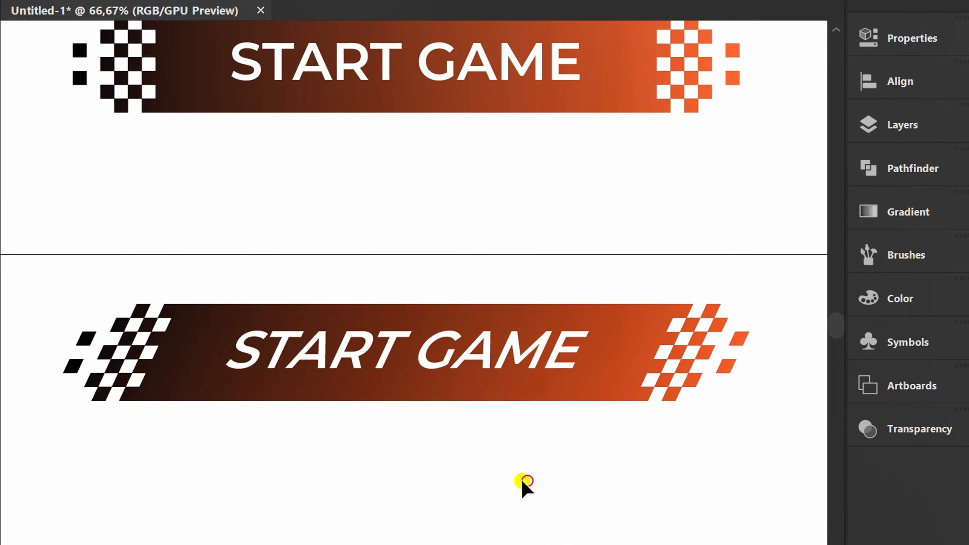
key("ctrl+minus")
key("ctrl+minus")
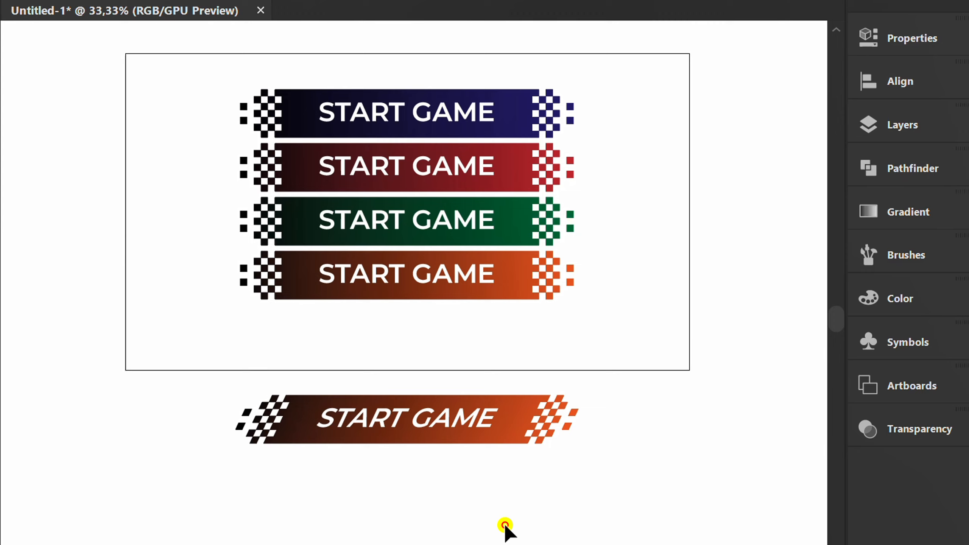